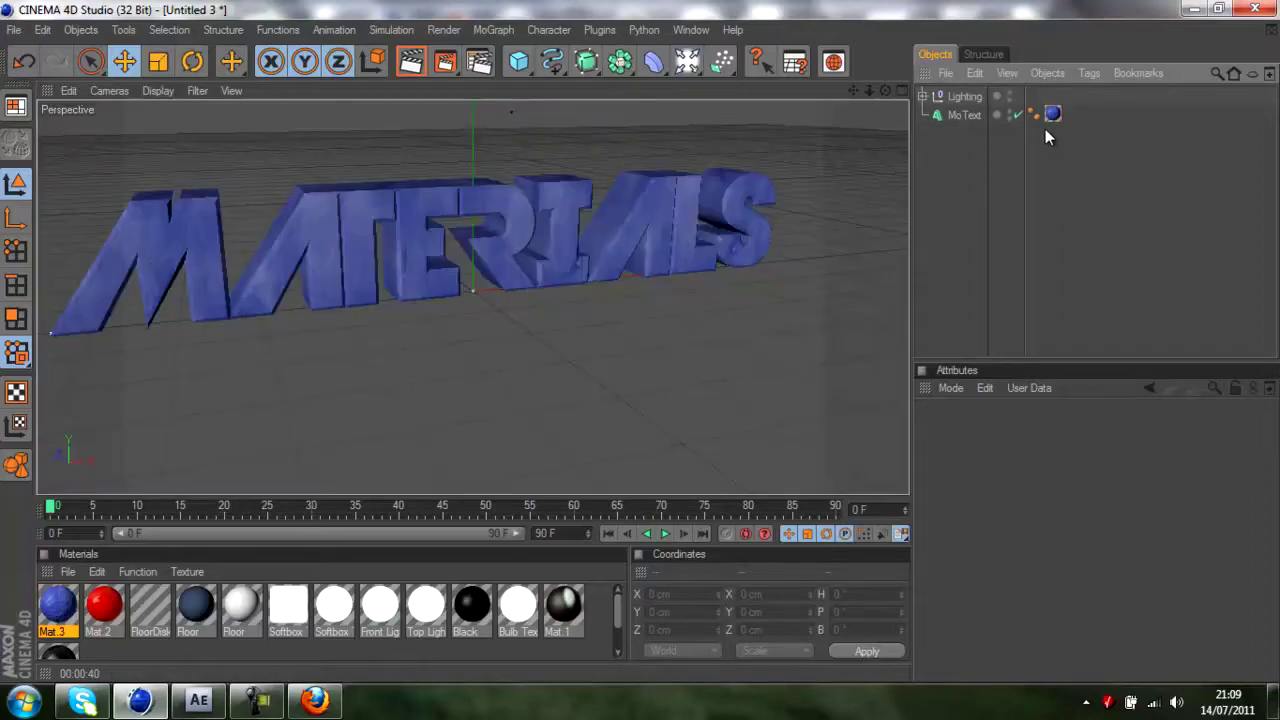
Delete the Mat 3 texture tag from the MoText object so the text turns plain.
click(1052, 115)
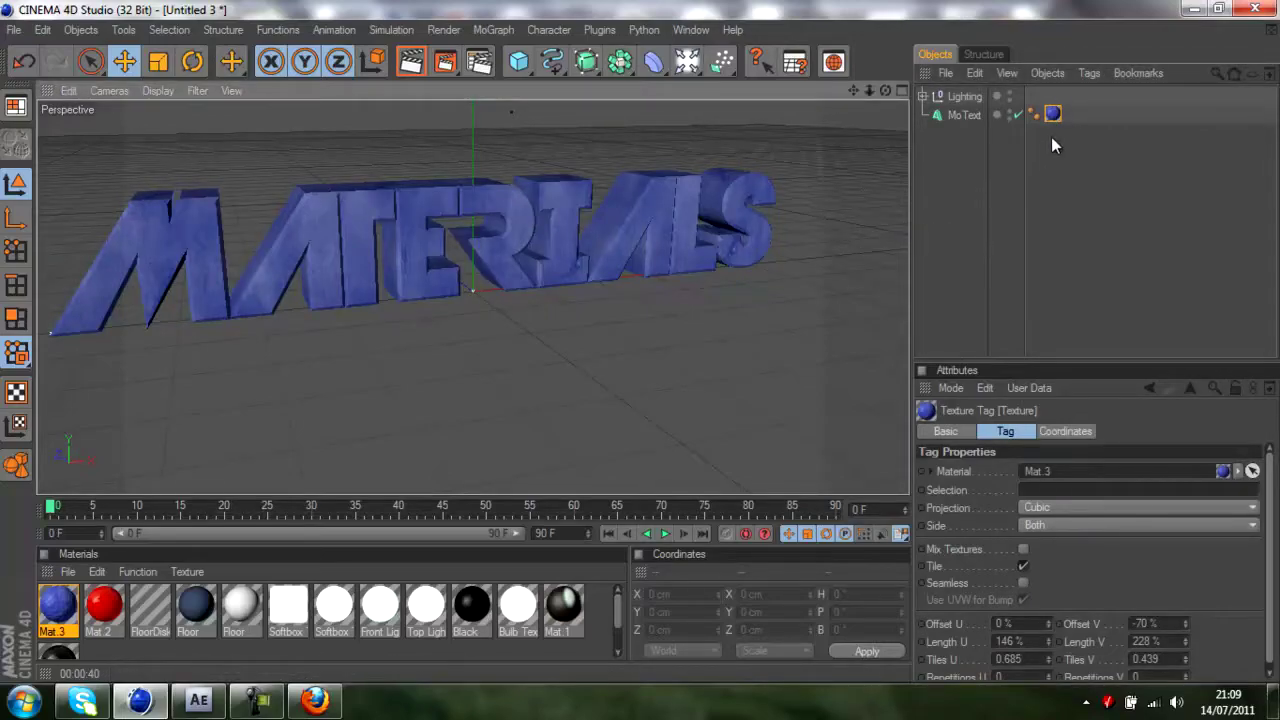
key(Delete)
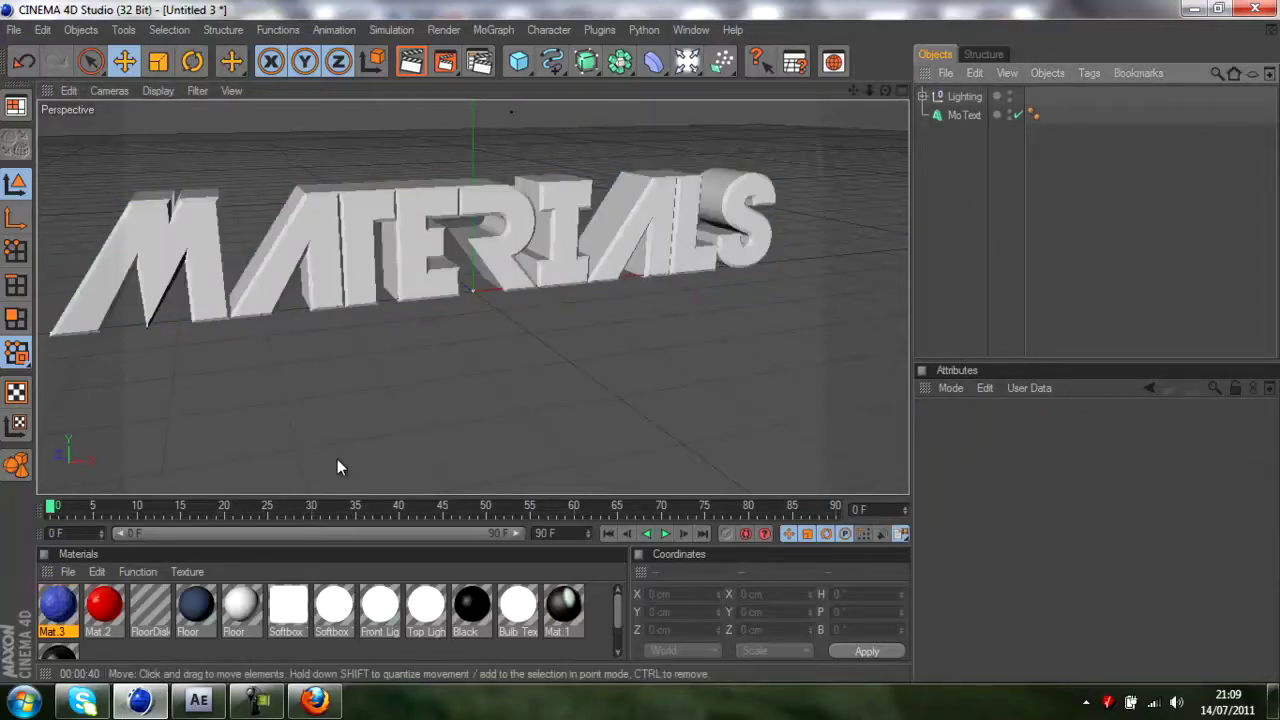
click(260, 647)
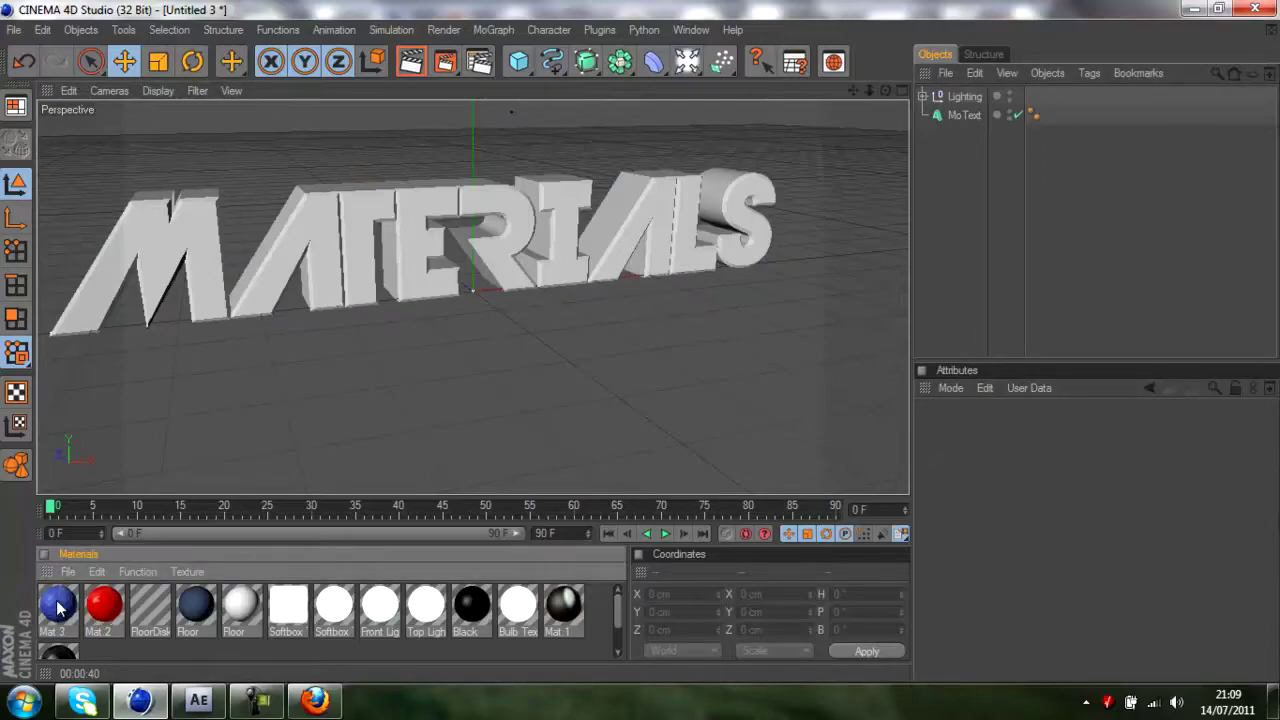
Inspect Mat 3's Reflection and Bump channels in the Material Editor, then close it.
double_click(58, 607)
click(330, 393)
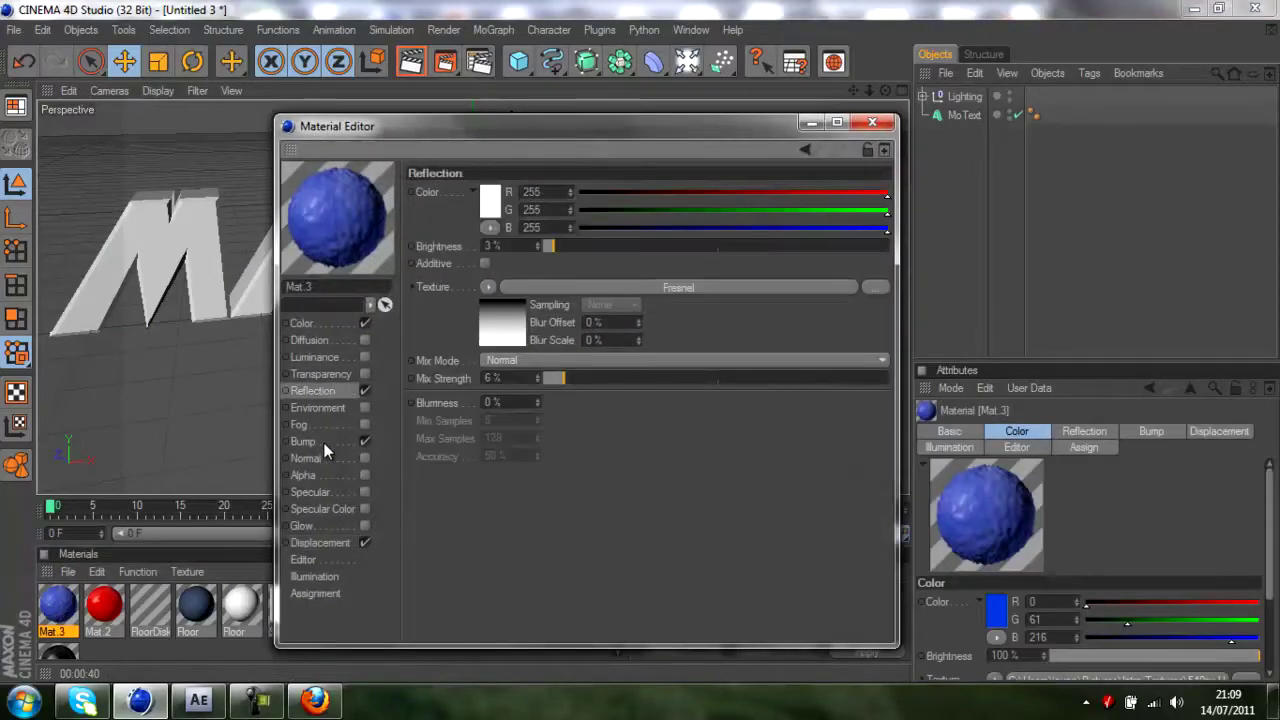
click(303, 442)
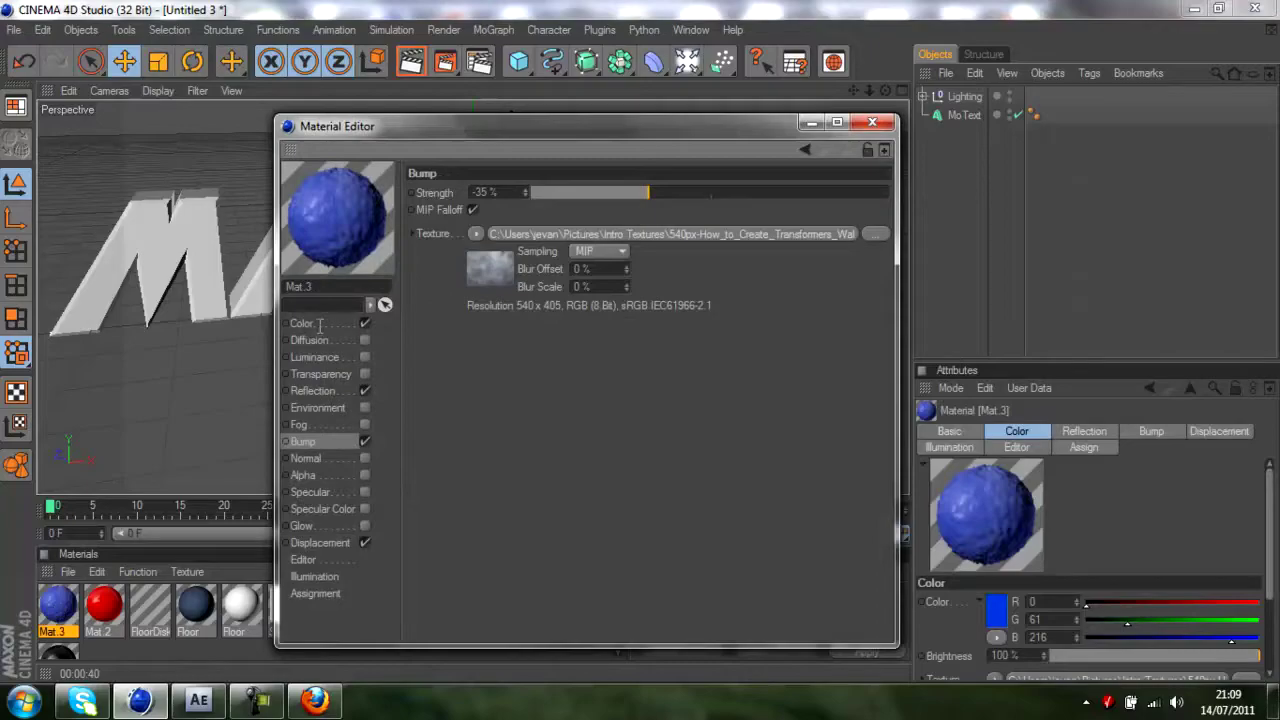
click(872, 122)
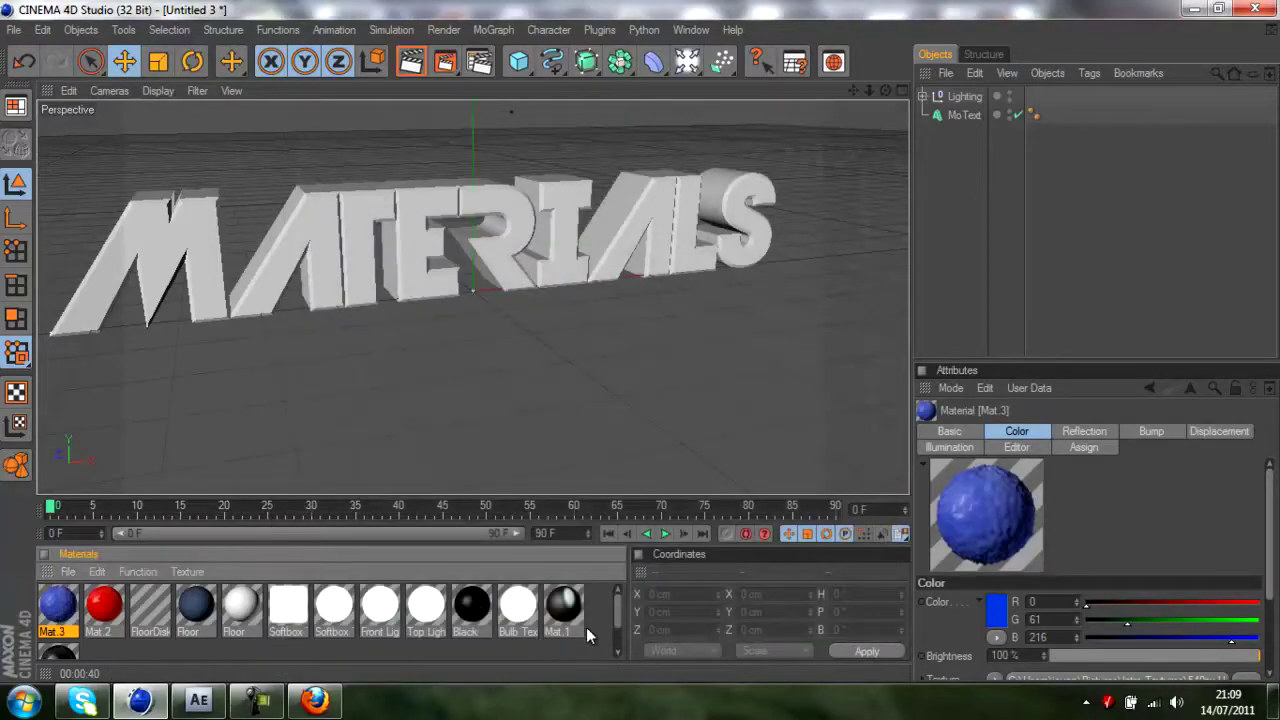
Create a new default material Mat 4 and open its Color channel.
click(580, 612)
double_click(602, 626)
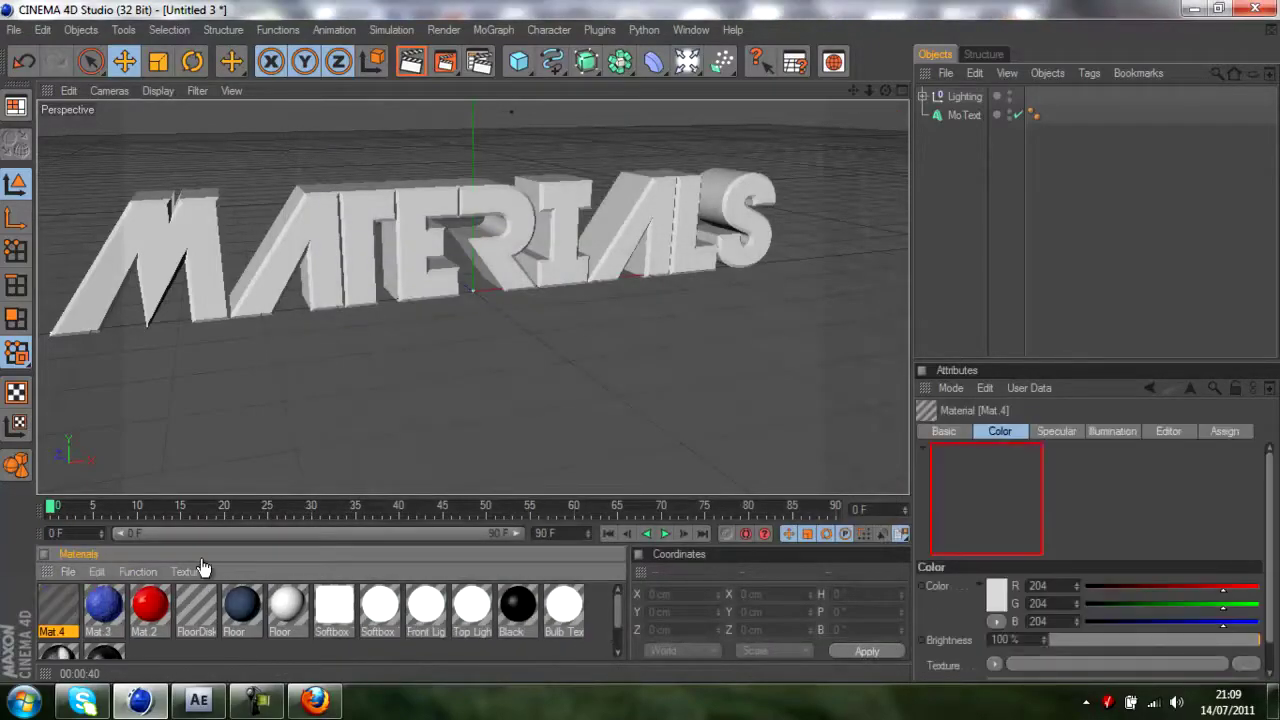
double_click(63, 599)
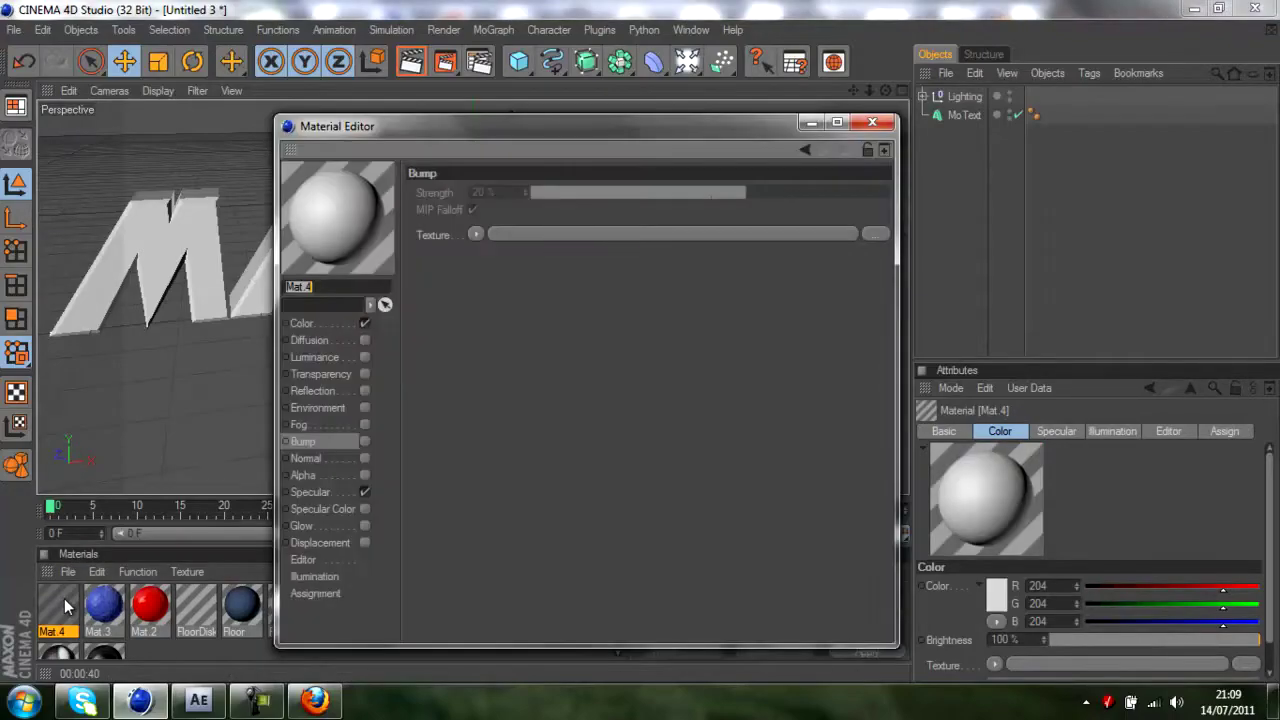
click(324, 323)
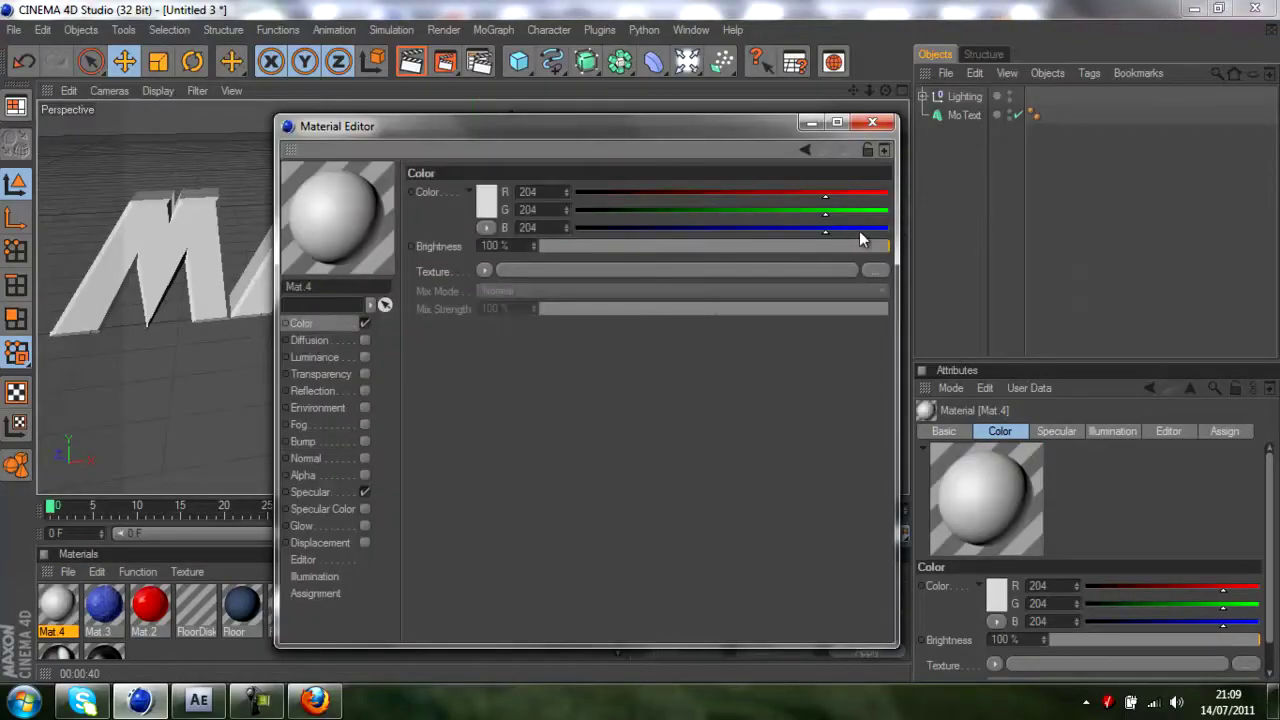
Load the suggested paper texture from the Pictures library as Mat 4's colour texture.
click(876, 272)
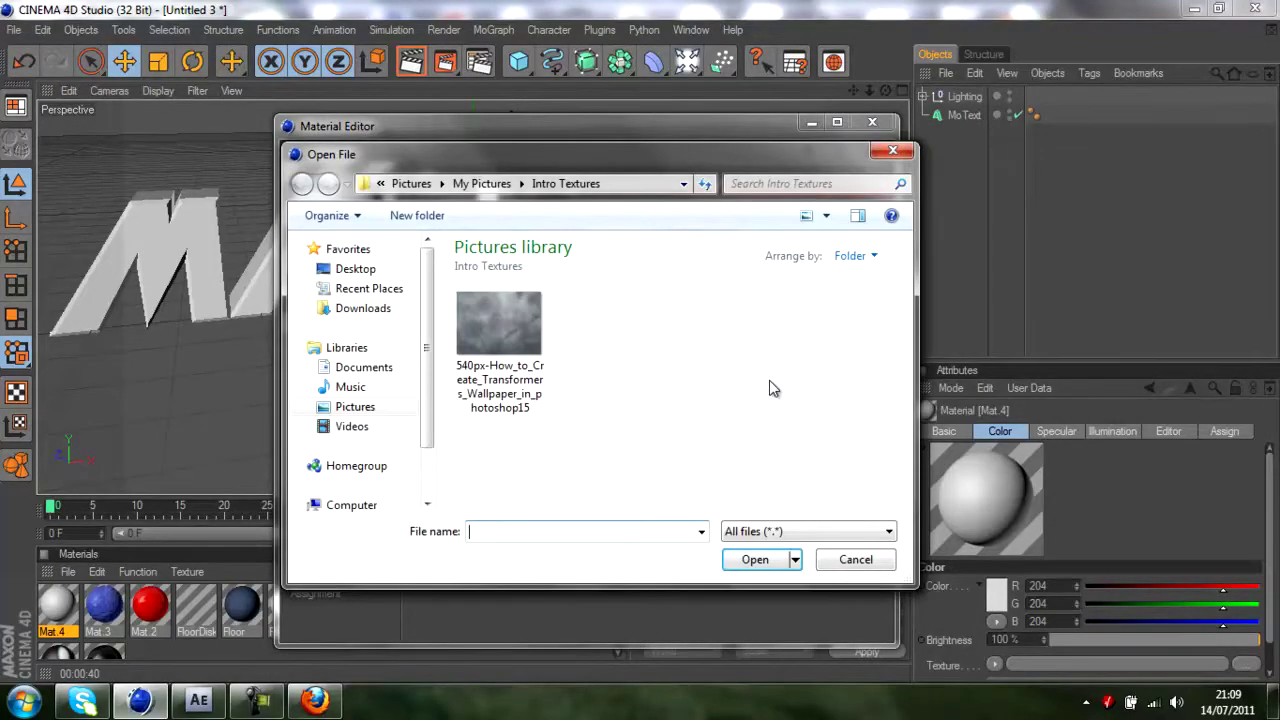
click(380, 406)
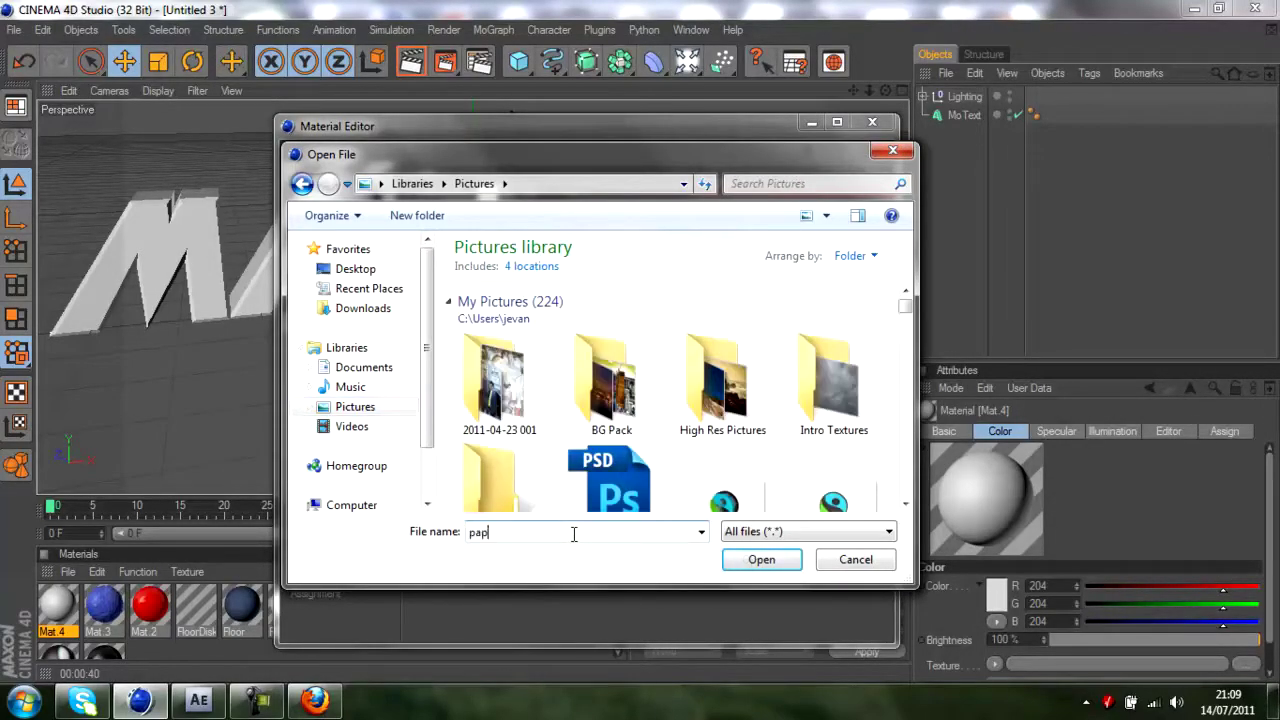
key(Down)
key(Return)
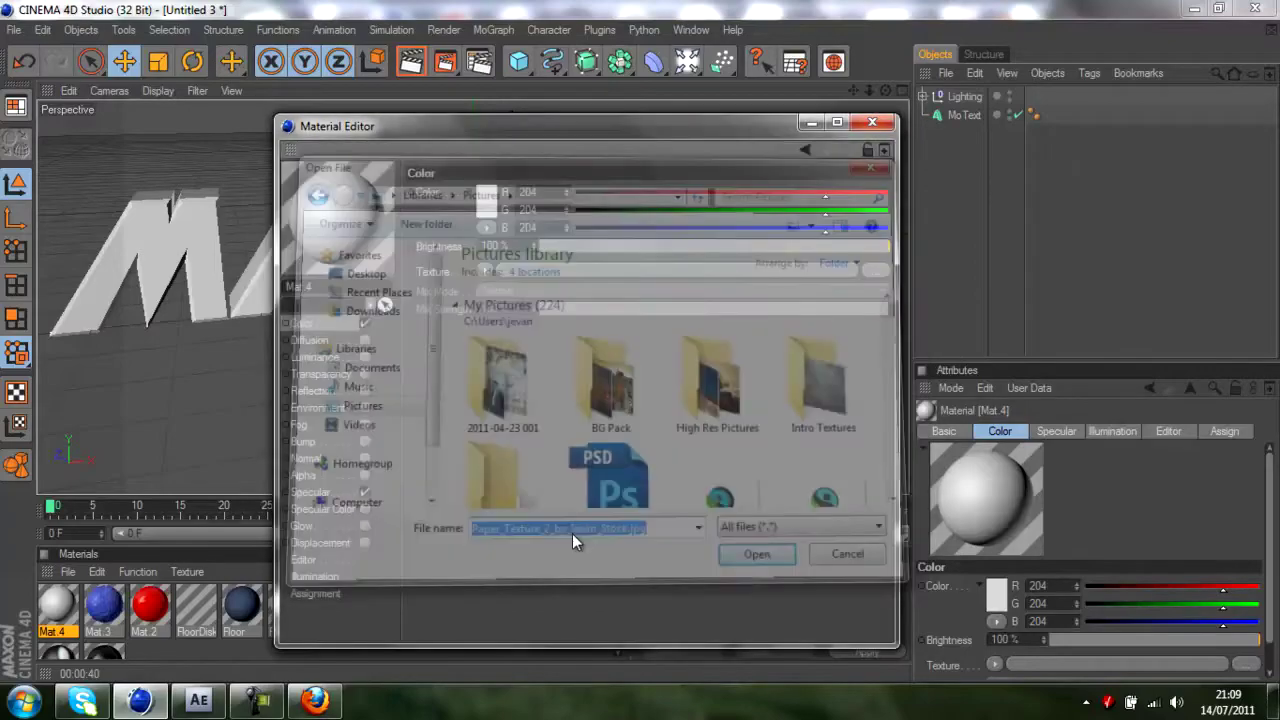
key(Return)
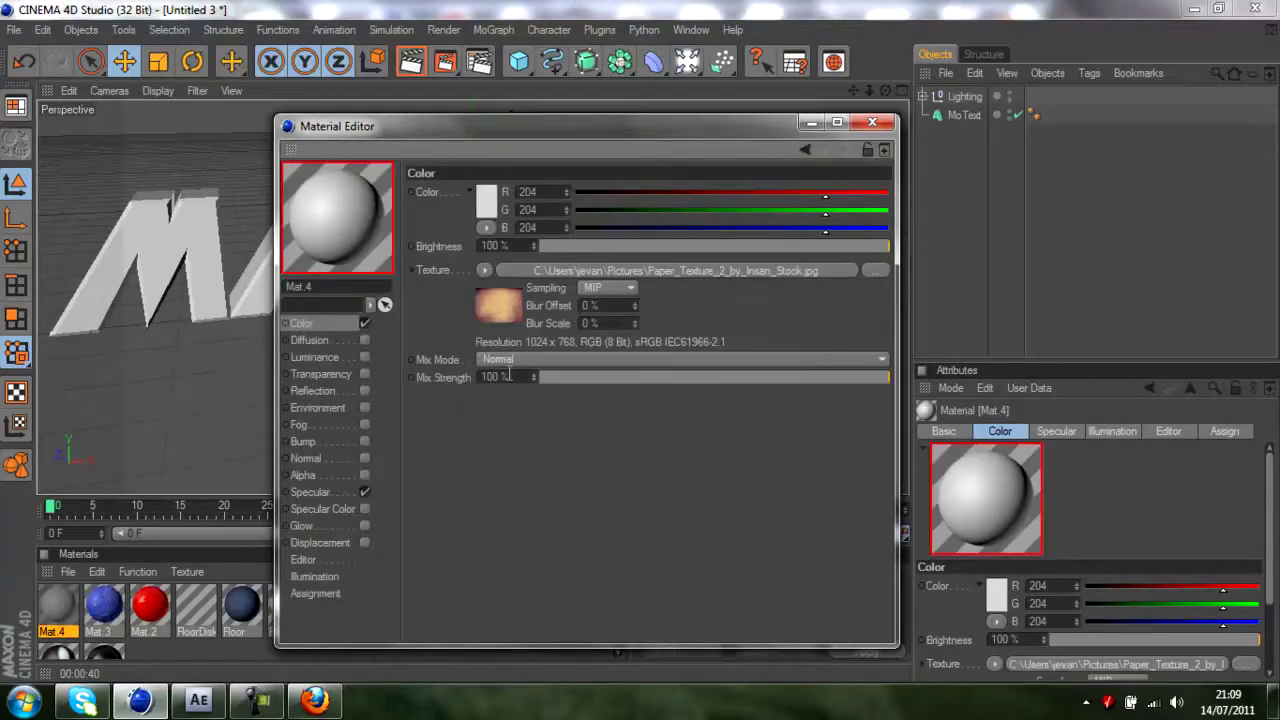
Replace the colour texture with paper-hires.jpg from the 8,000 GFX Pack =D Textures folder.
click(872, 271)
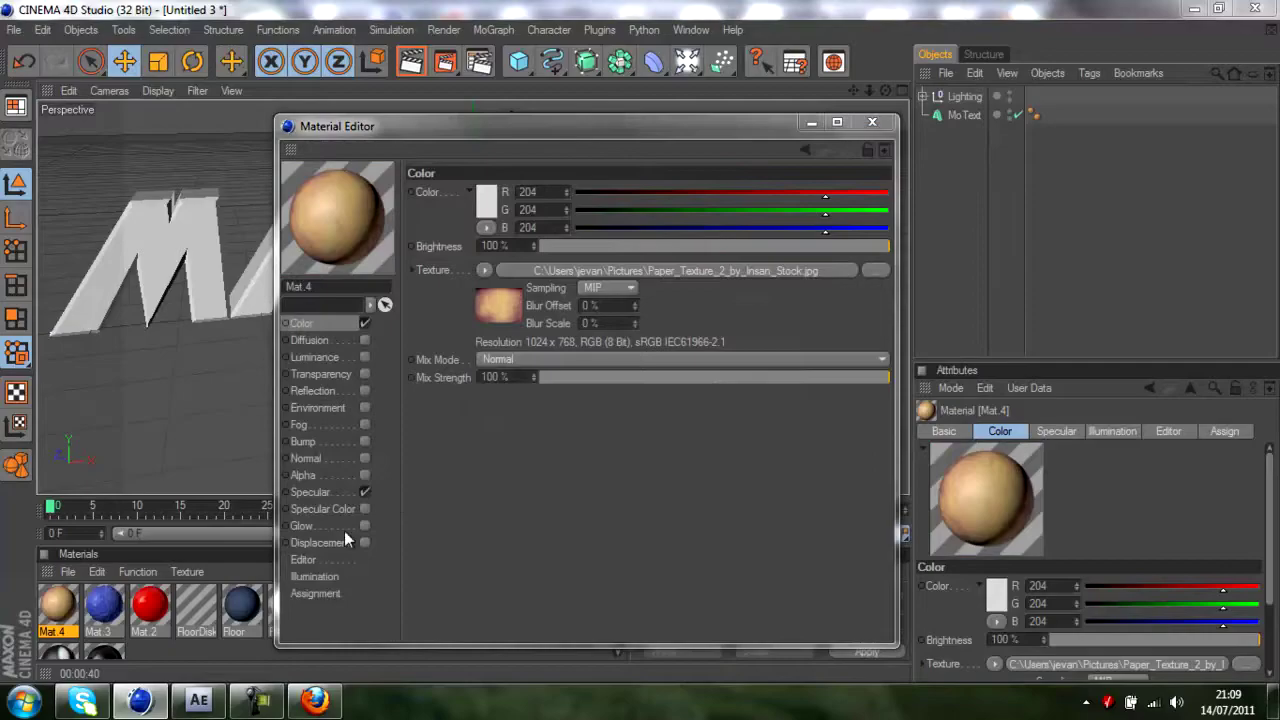
click(364, 367)
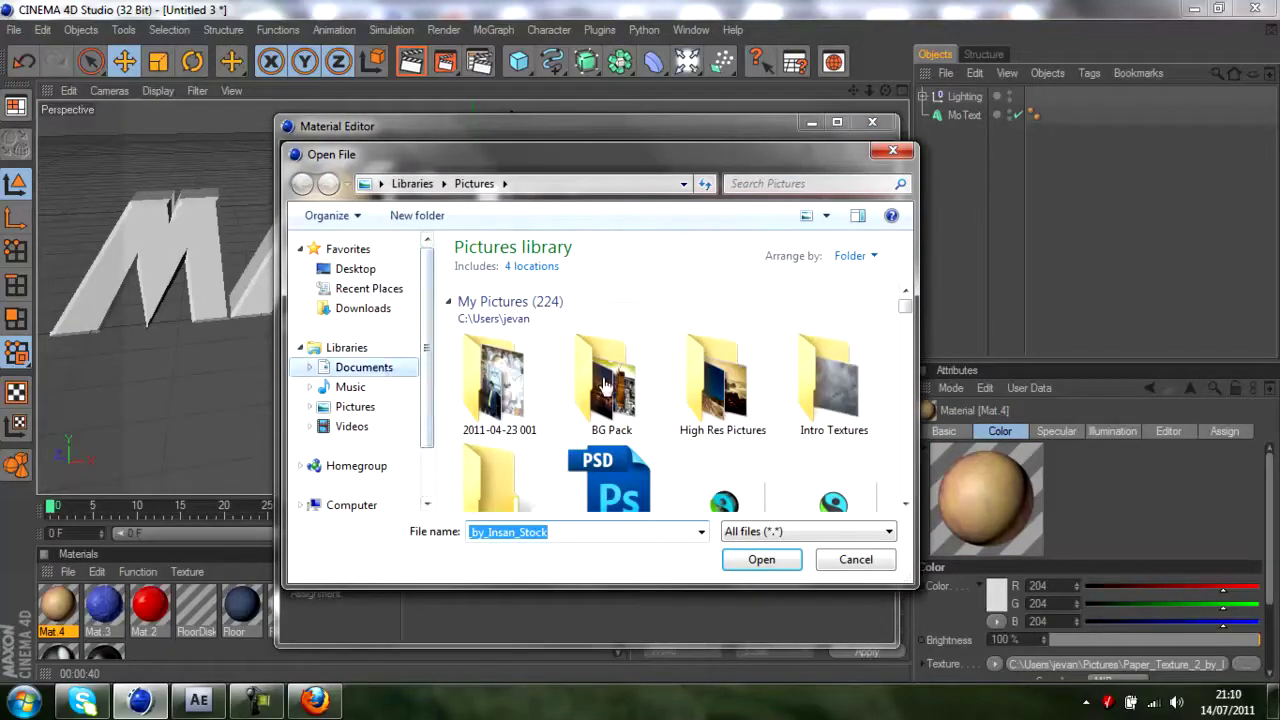
click(580, 384)
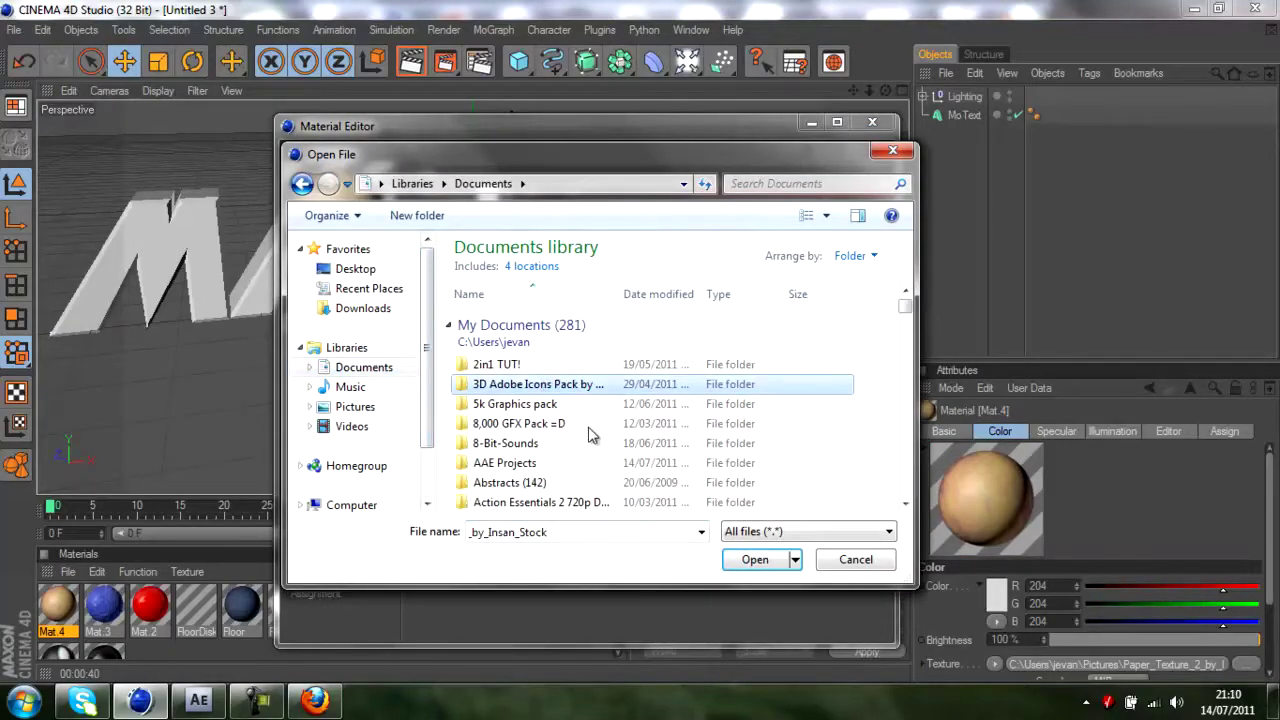
click(577, 424)
double_click(565, 425)
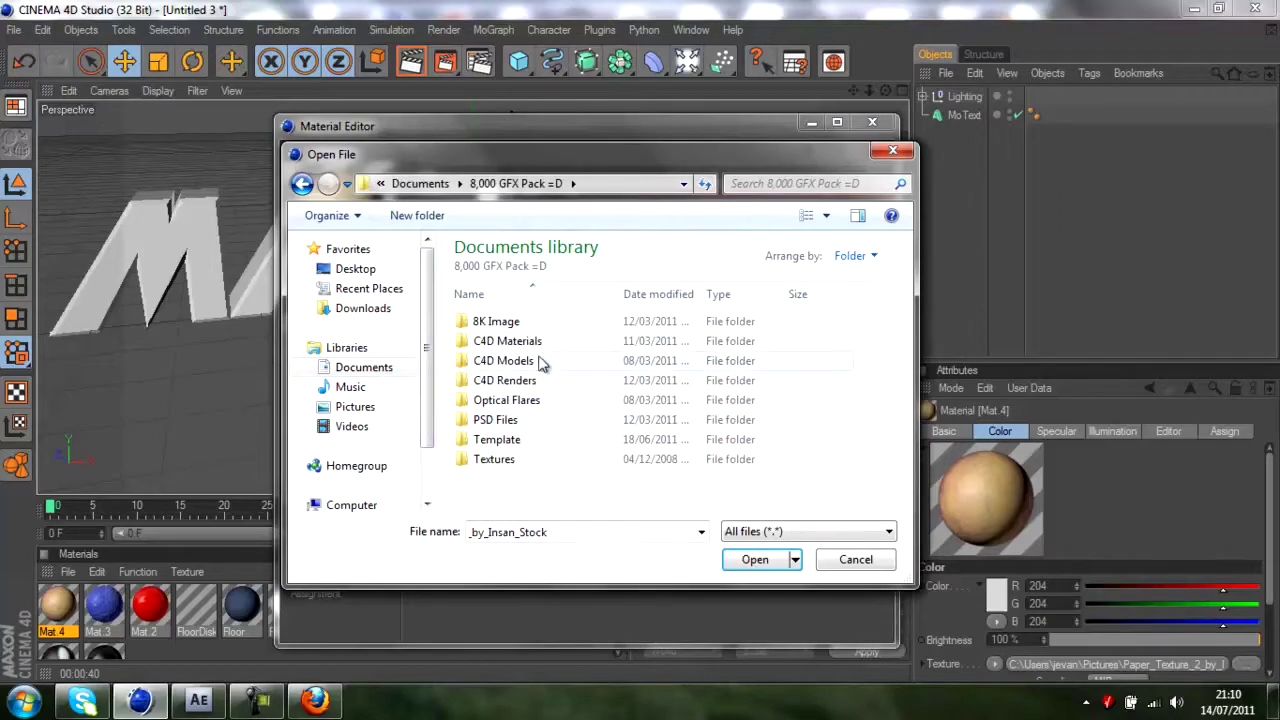
click(509, 460)
double_click(511, 459)
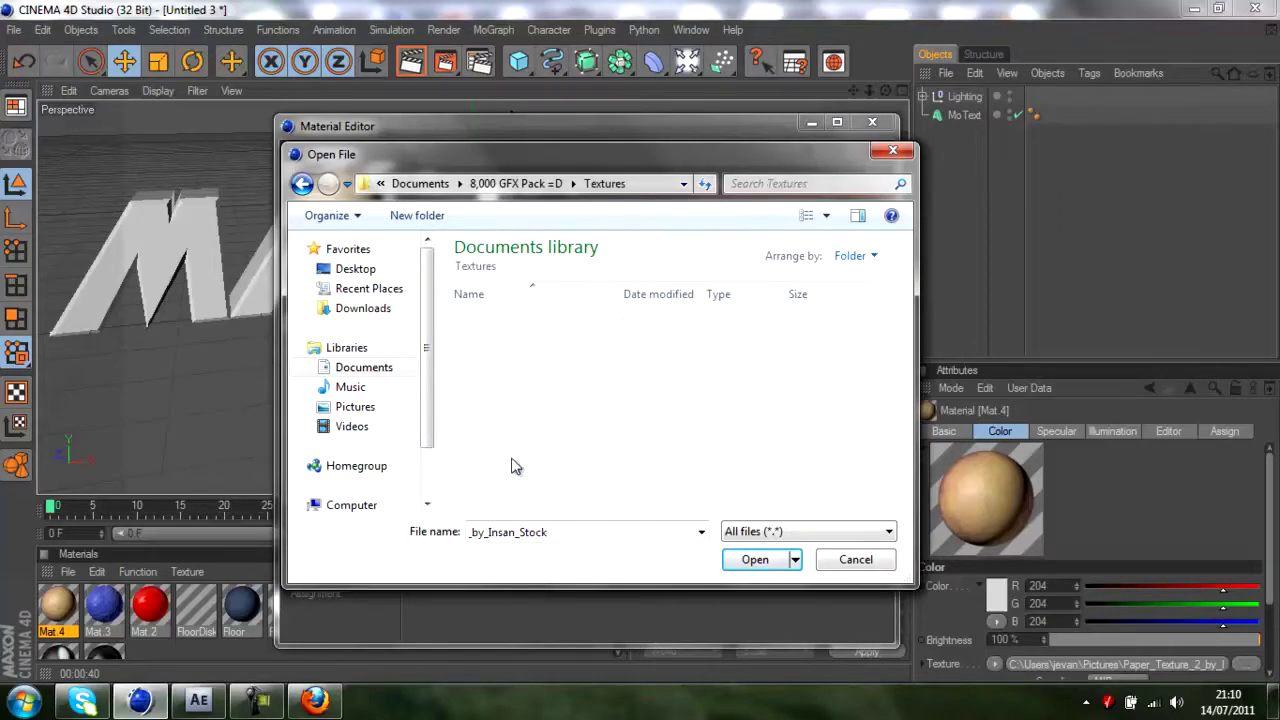
click(529, 393)
scroll(529, 395, down, 5)
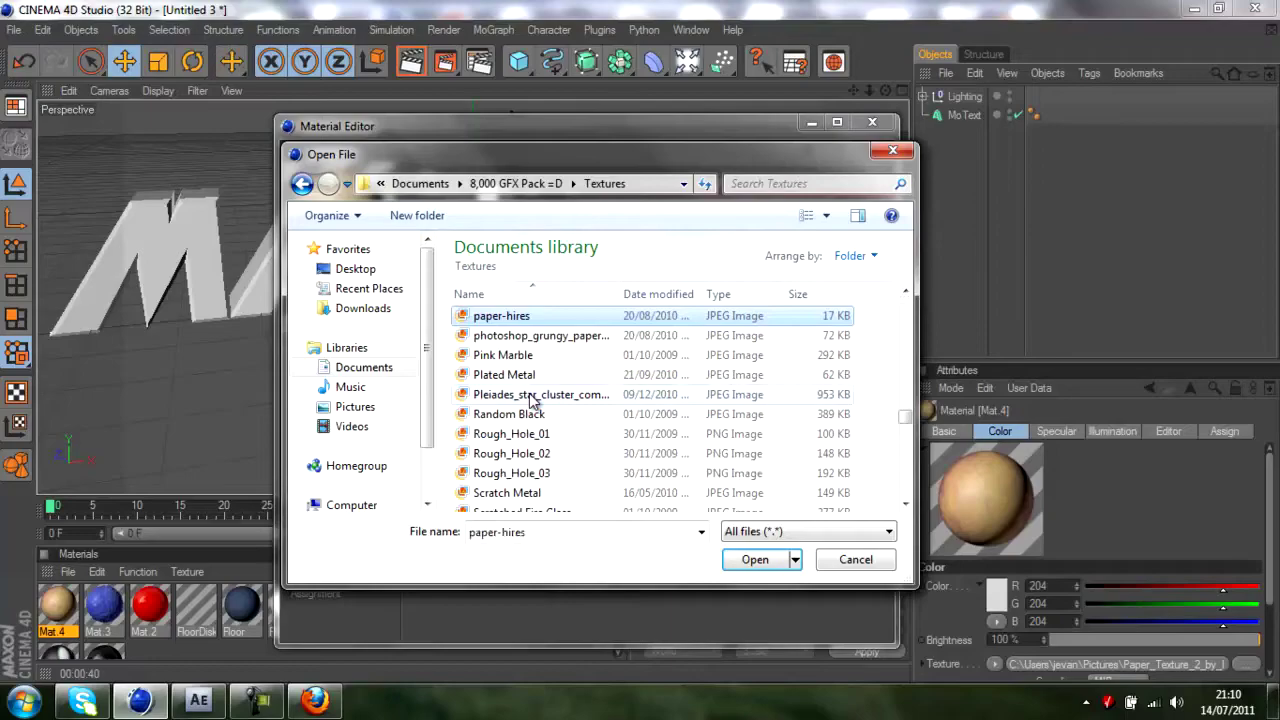
key(Return)
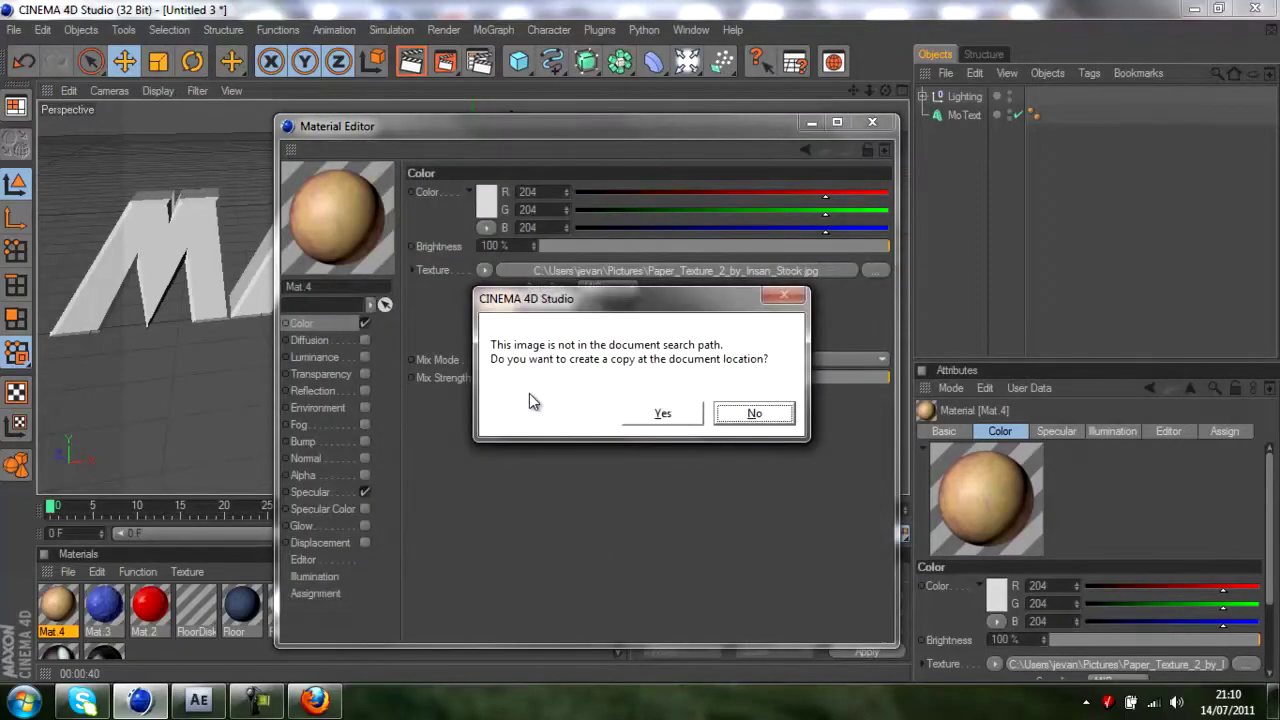
key(Return)
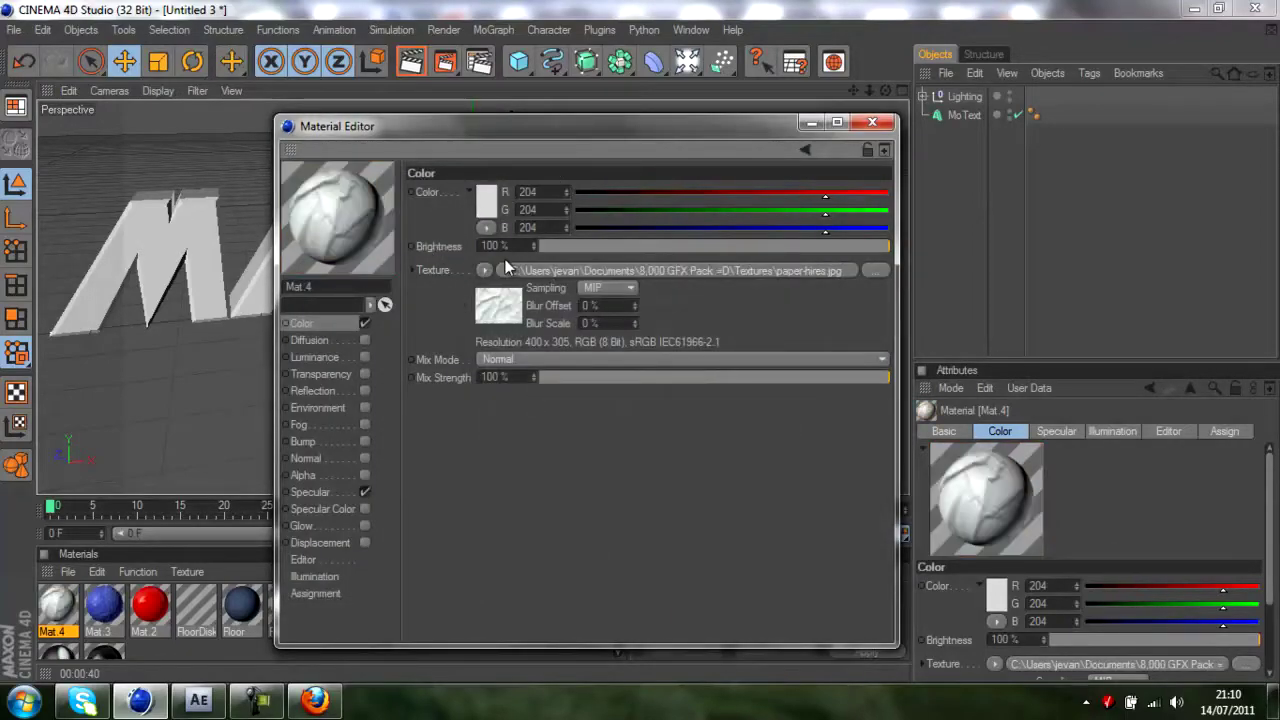
Check the colour texture options, then turn off Mat 4's specular highlight.
click(484, 269)
mouse_move(511, 404)
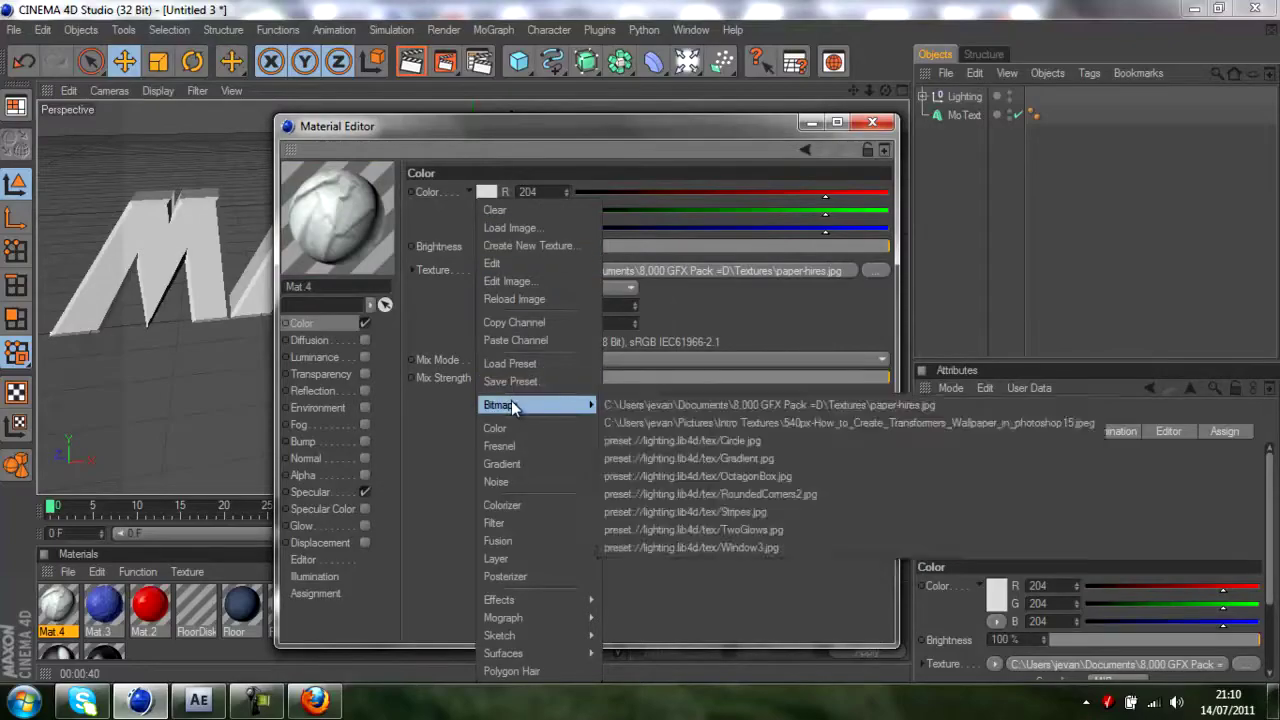
click(444, 358)
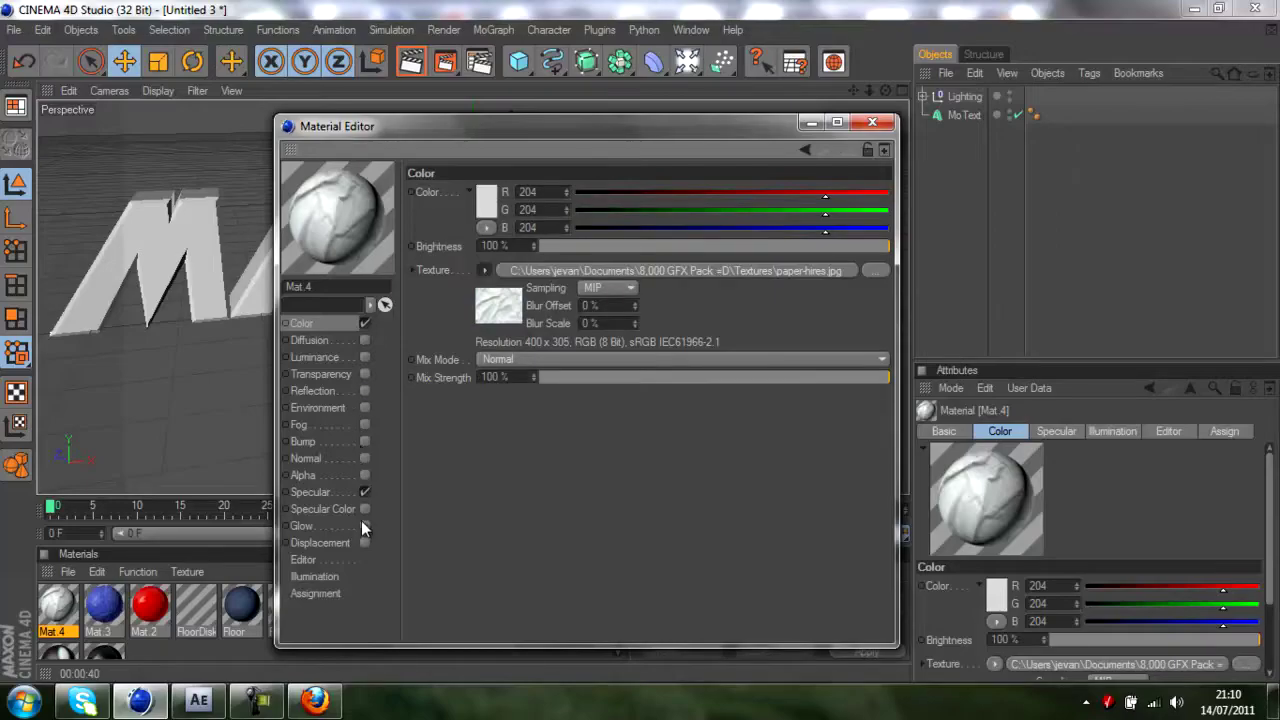
click(364, 493)
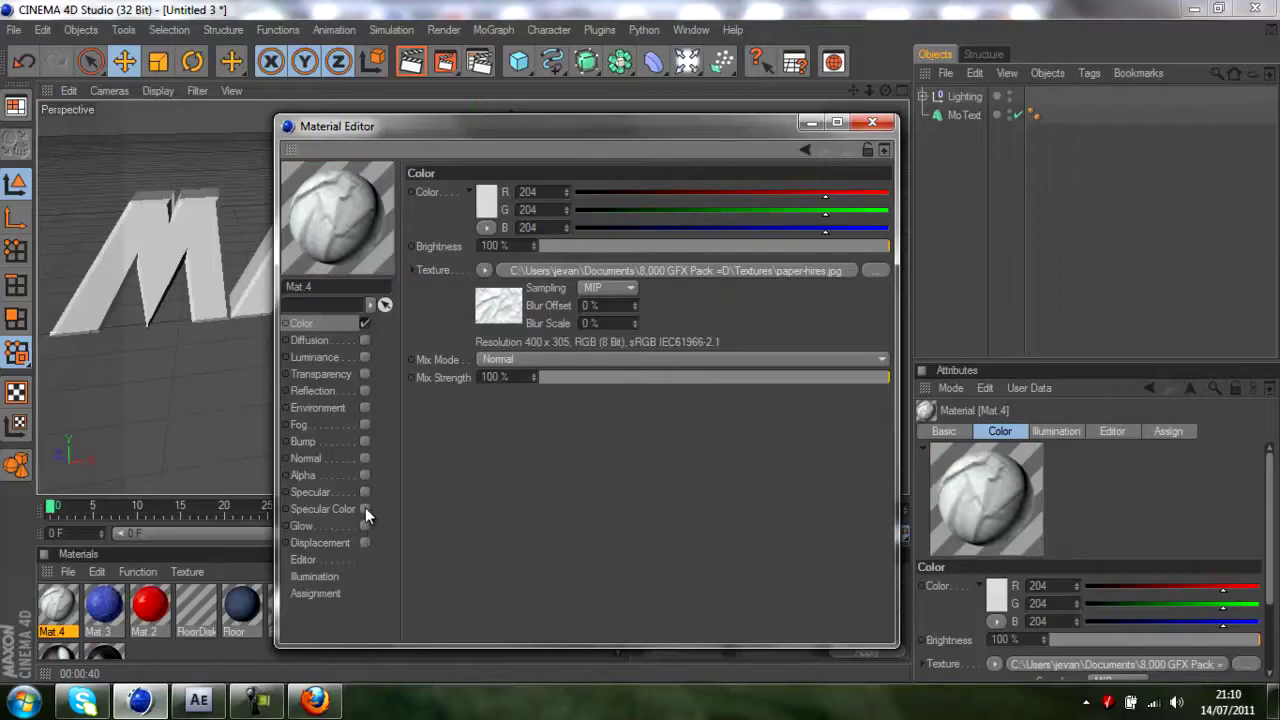
Enable Bump using the pasted paper-hires texture at 100% strength.
click(364, 442)
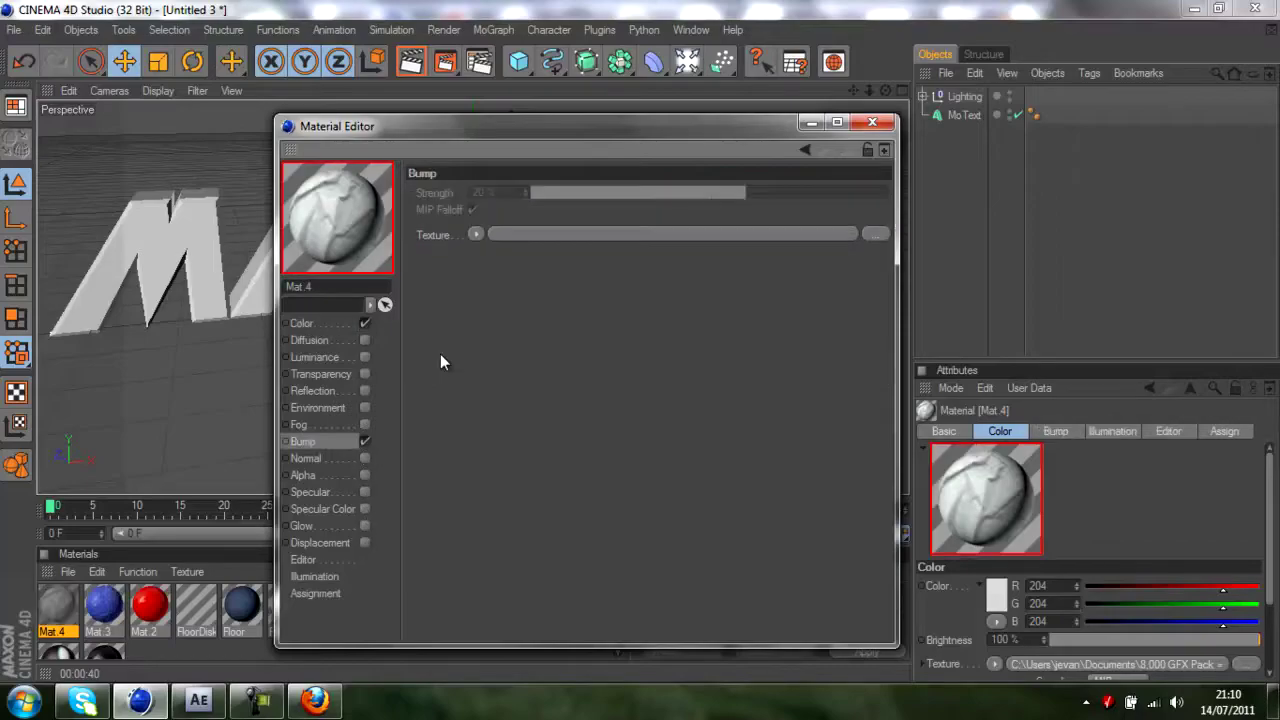
click(479, 234)
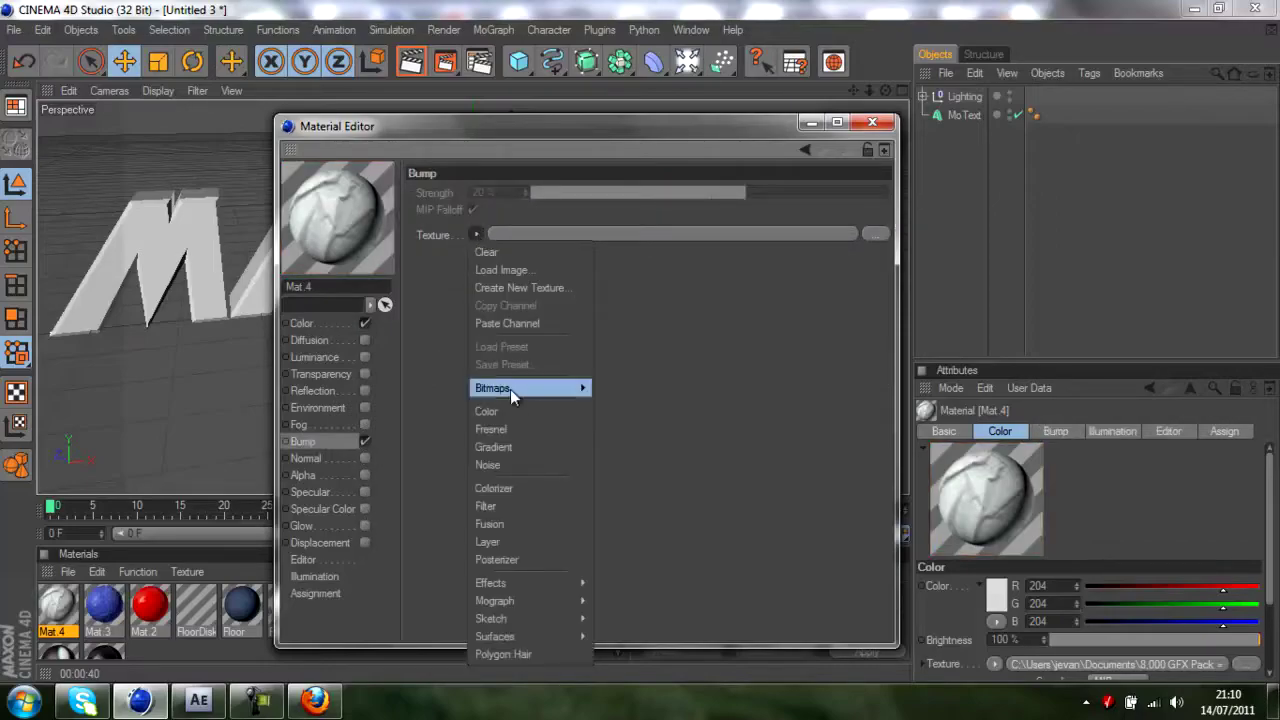
click(506, 429)
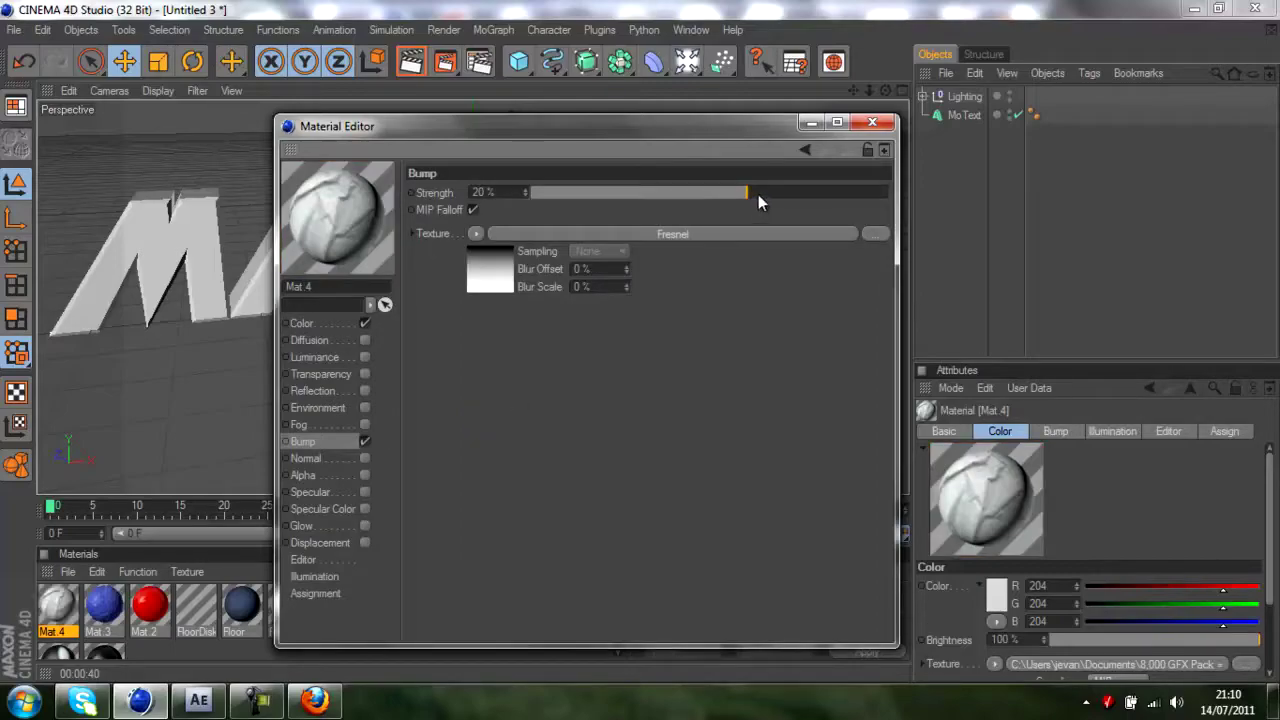
key(ctrl+z)
click(477, 234)
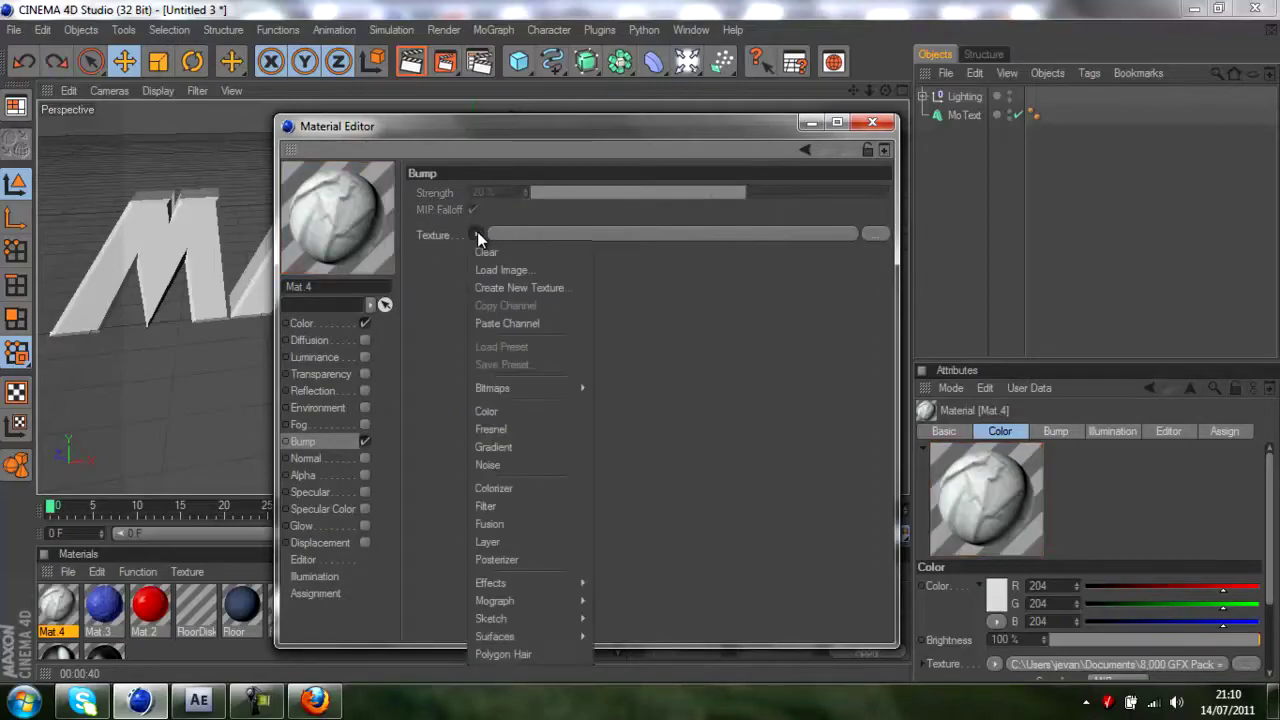
click(518, 321)
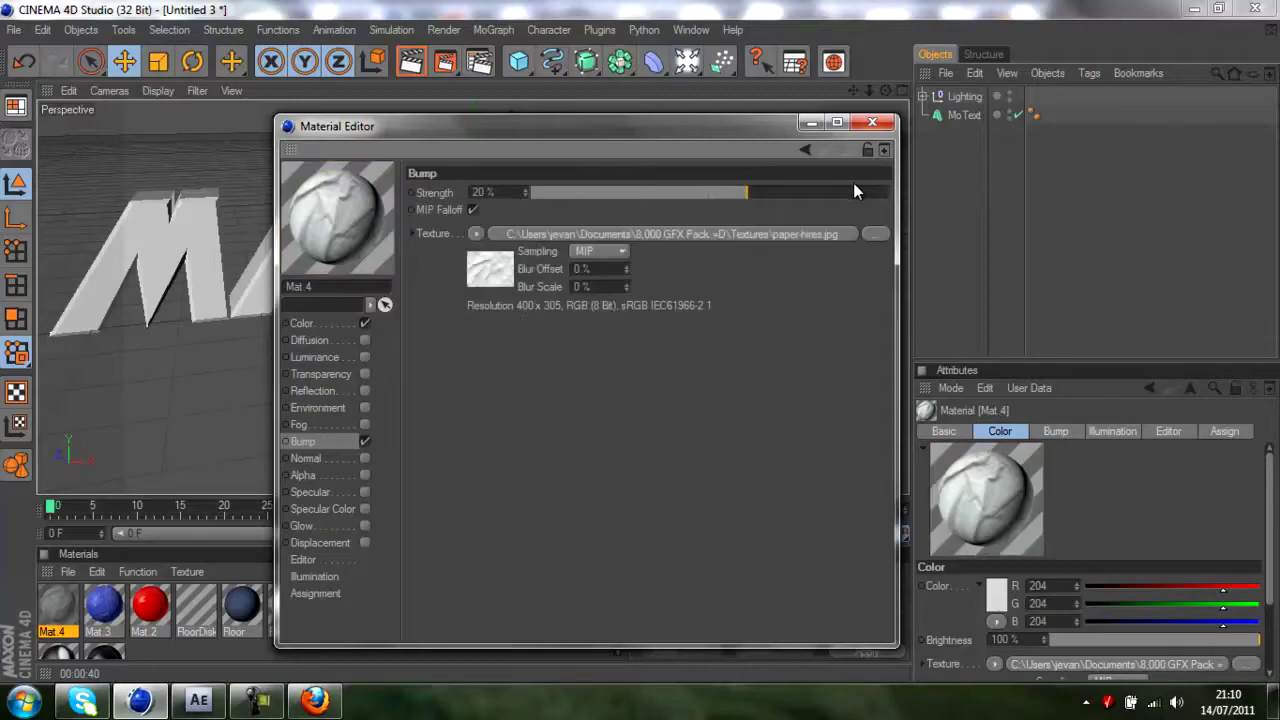
drag(818, 191, 926, 195)
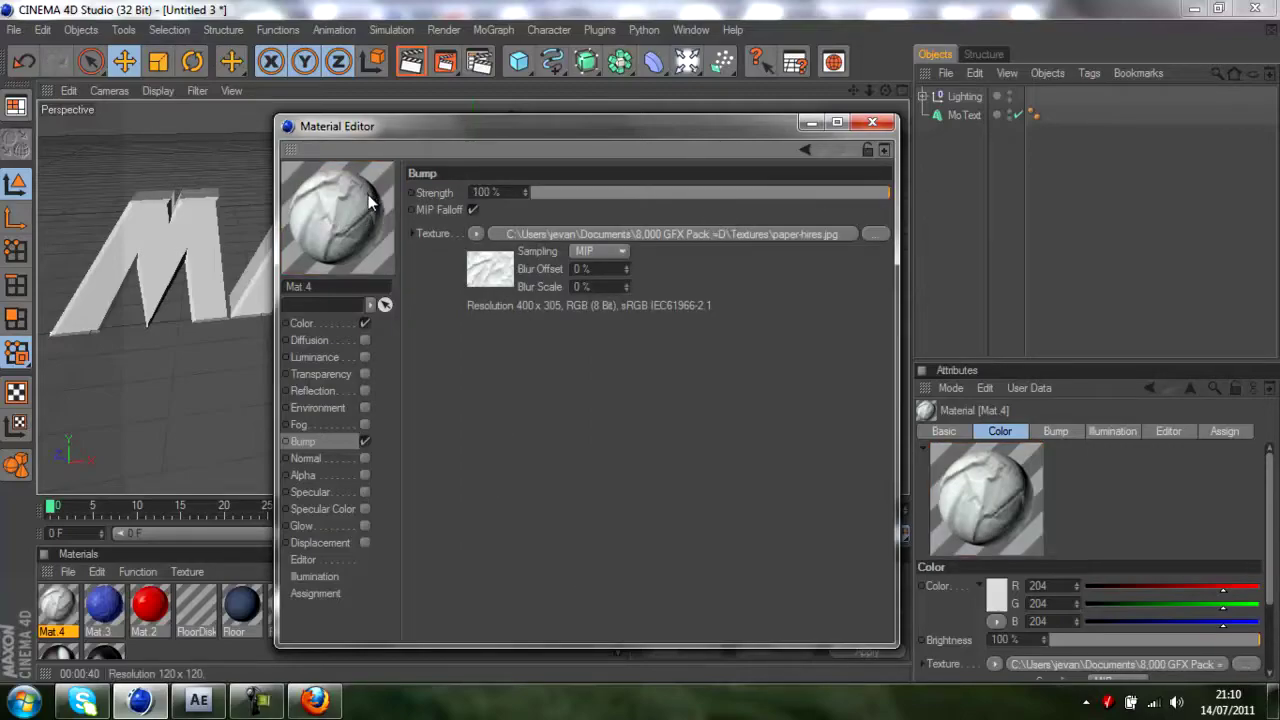
Enable Displacement with the paper-hires texture at -12% strength.
click(365, 542)
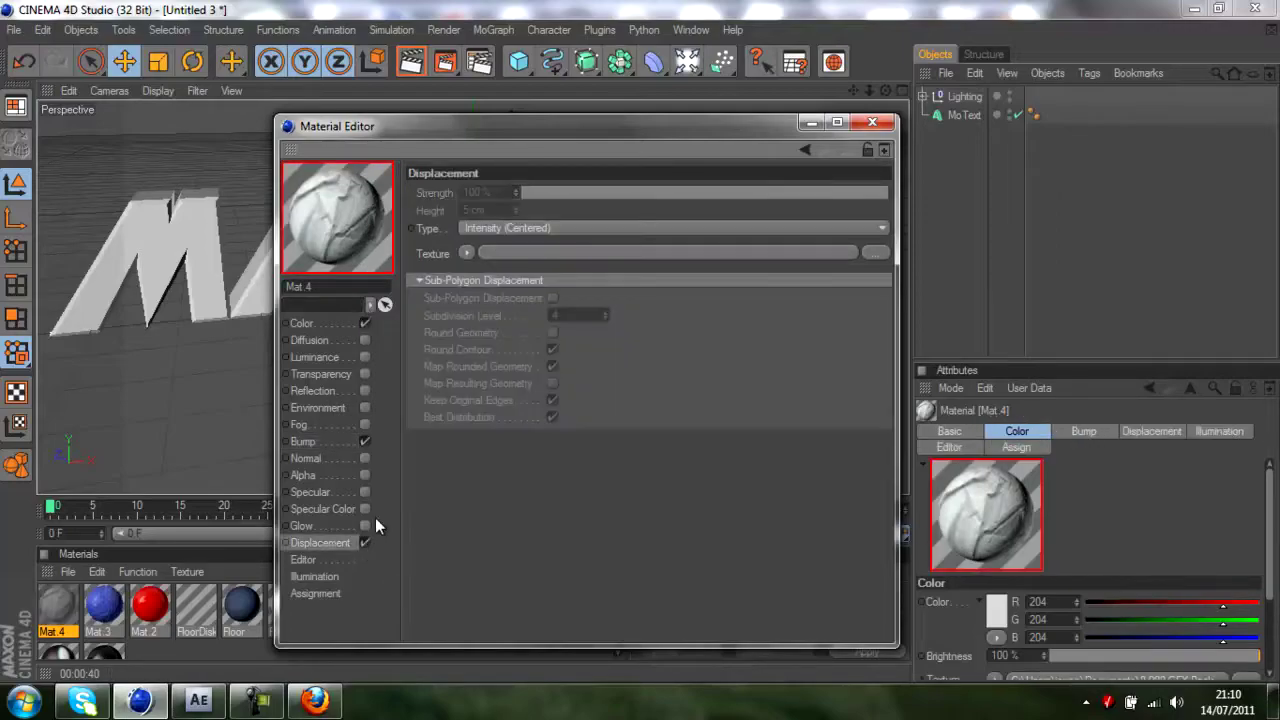
click(469, 251)
click(496, 341)
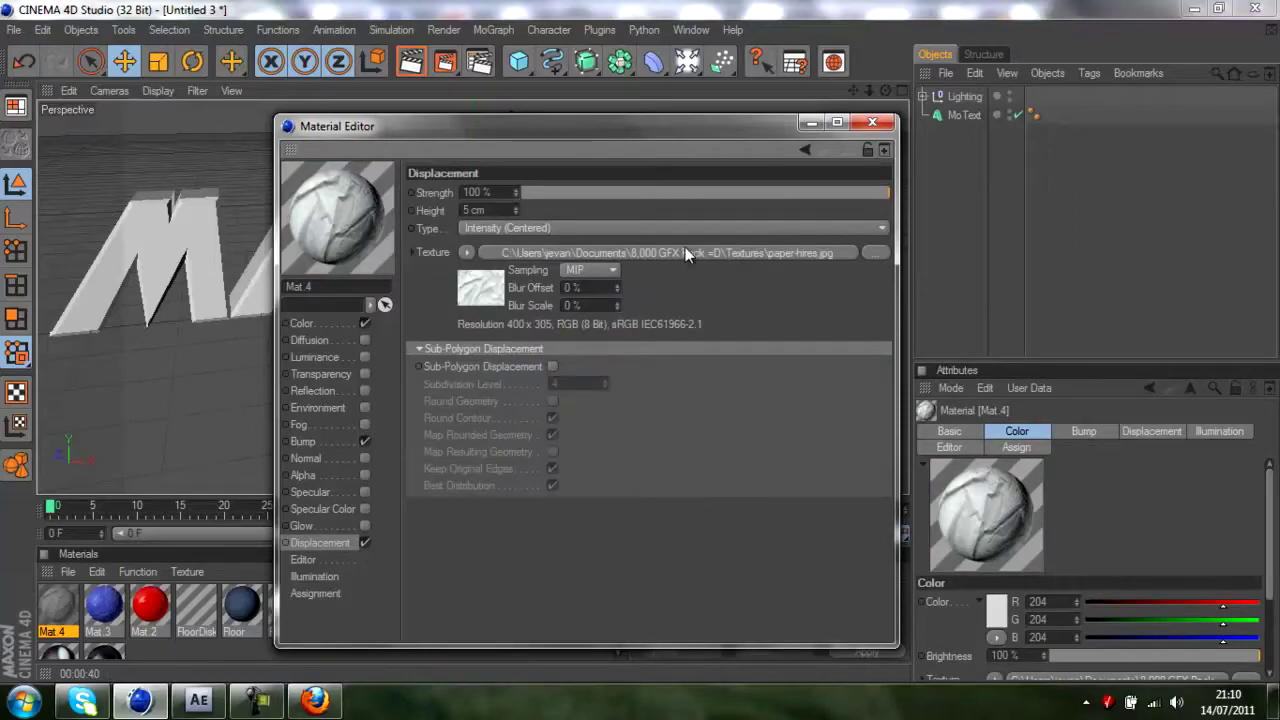
drag(833, 198, 684, 192)
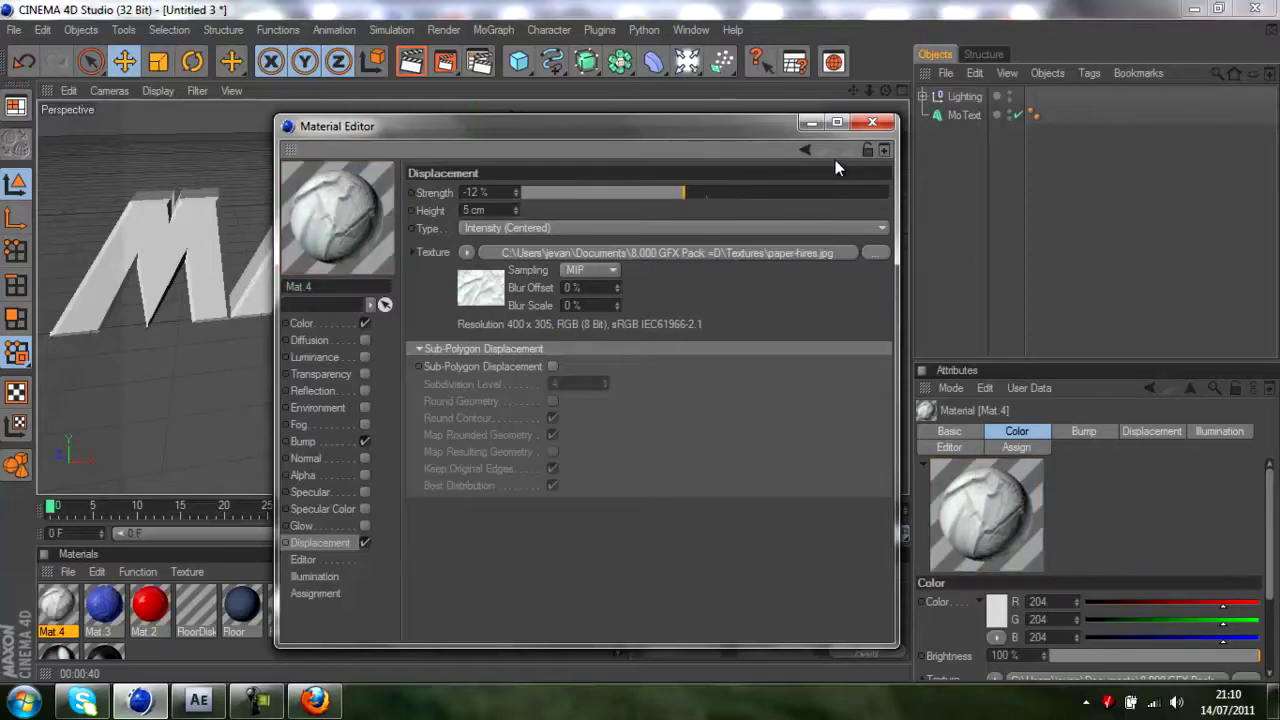
Set Mat 4's colour to red (R 202), adjust its mix, and close the editor.
click(300, 323)
click(487, 195)
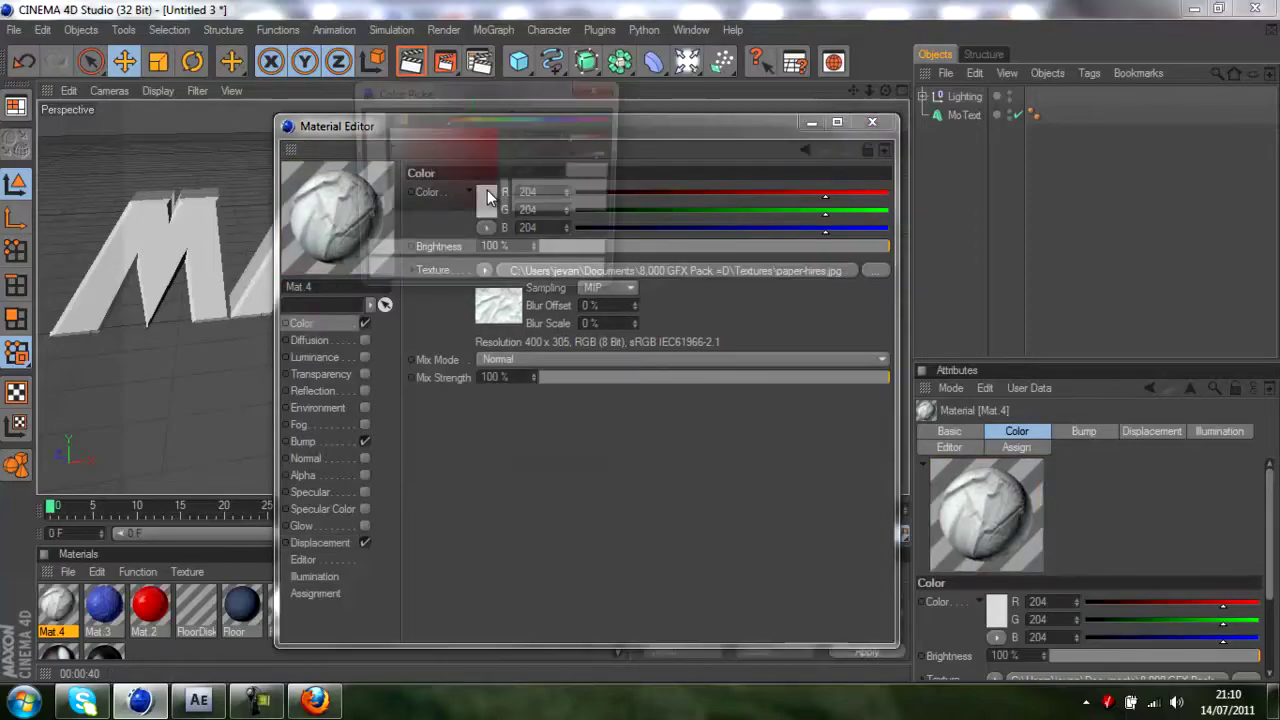
drag(492, 175, 521, 145)
click(453, 279)
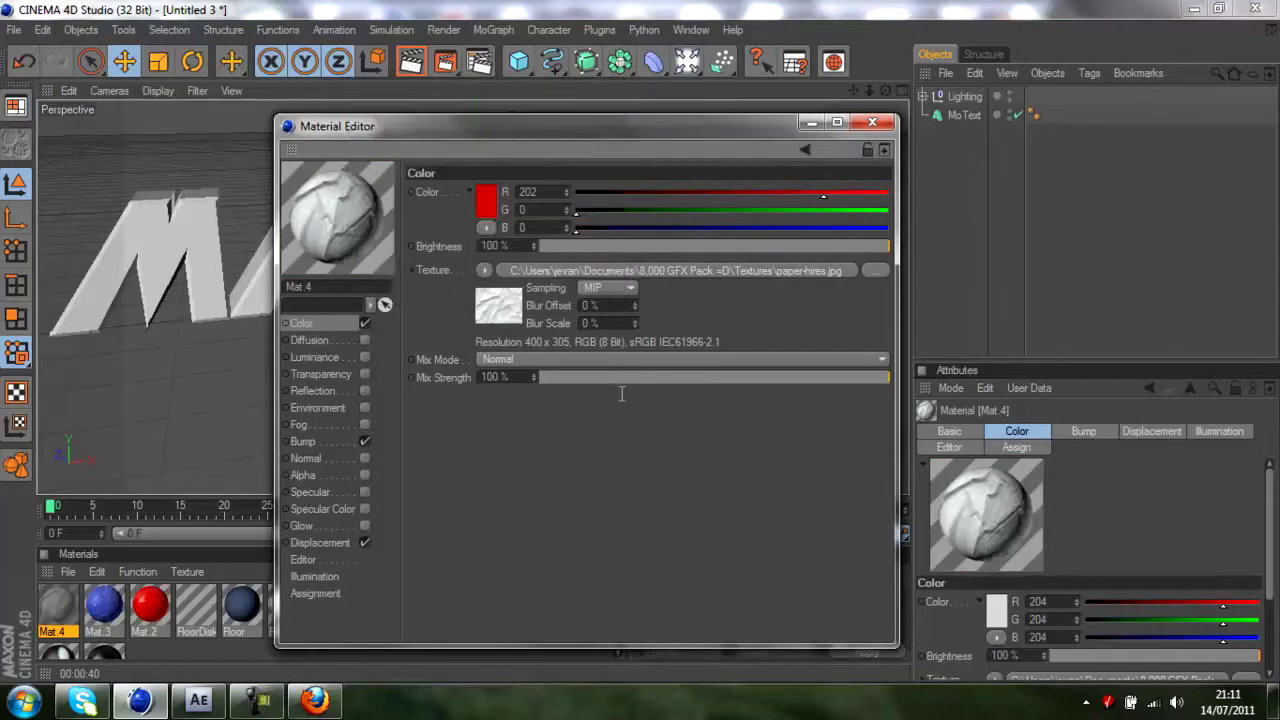
drag(657, 382, 962, 358)
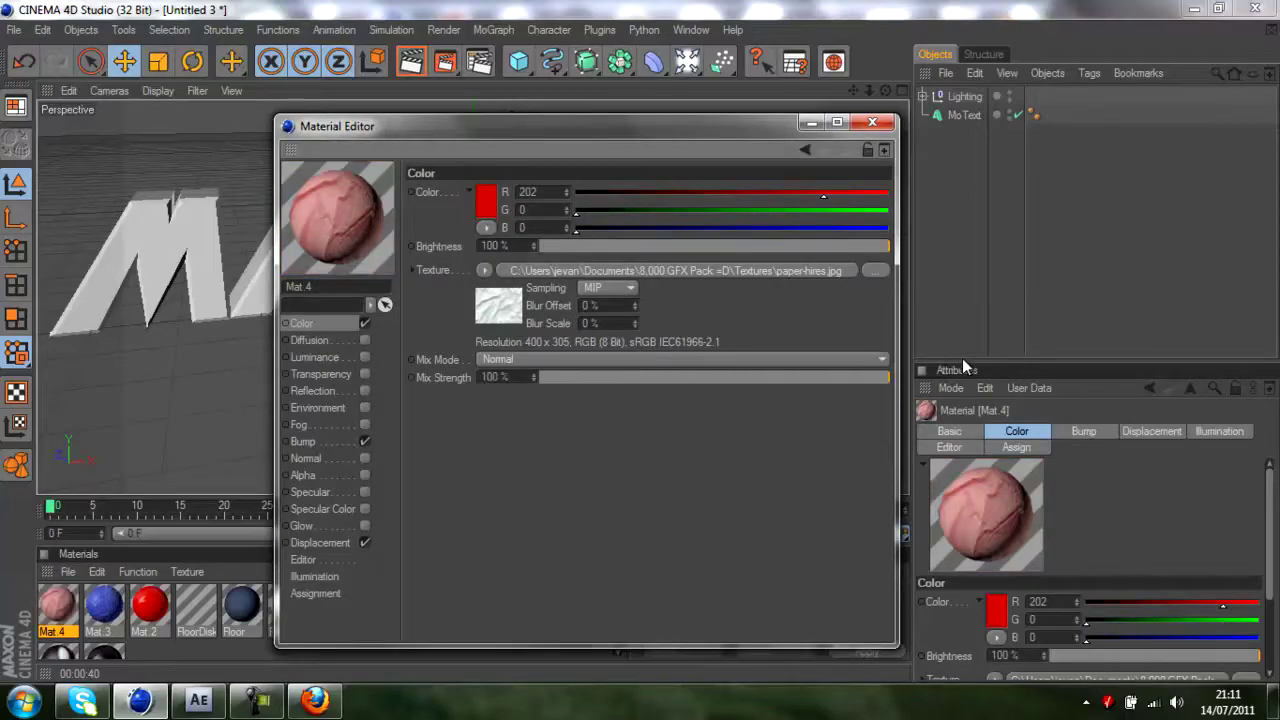
click(872, 124)
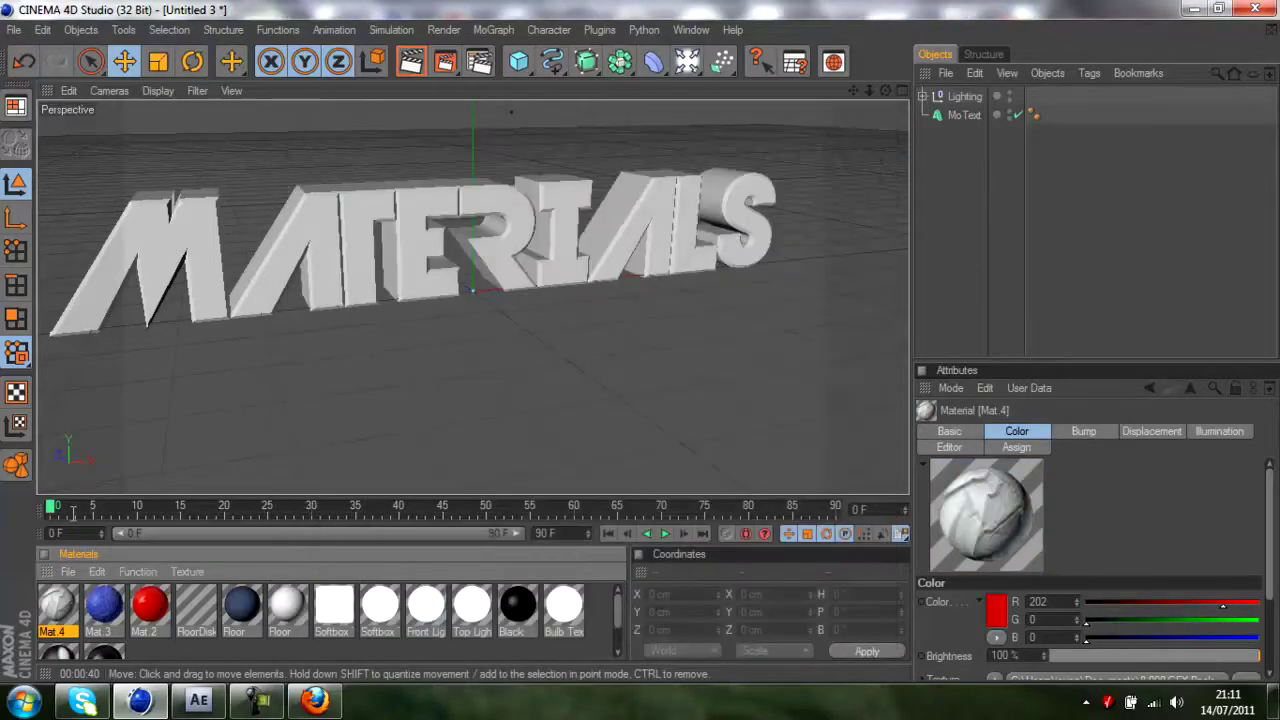
Apply Mat 4 to the MATERIALS text with Cubic projection.
drag(296, 251, 298, 253)
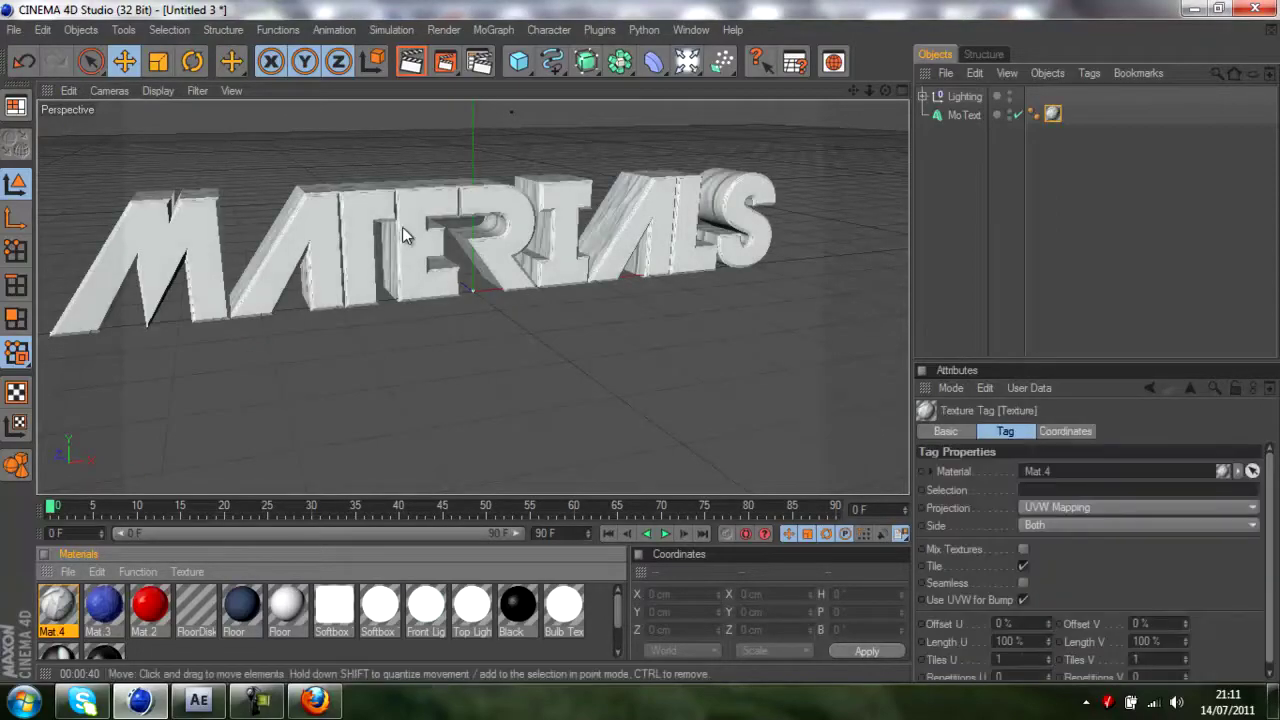
click(1052, 114)
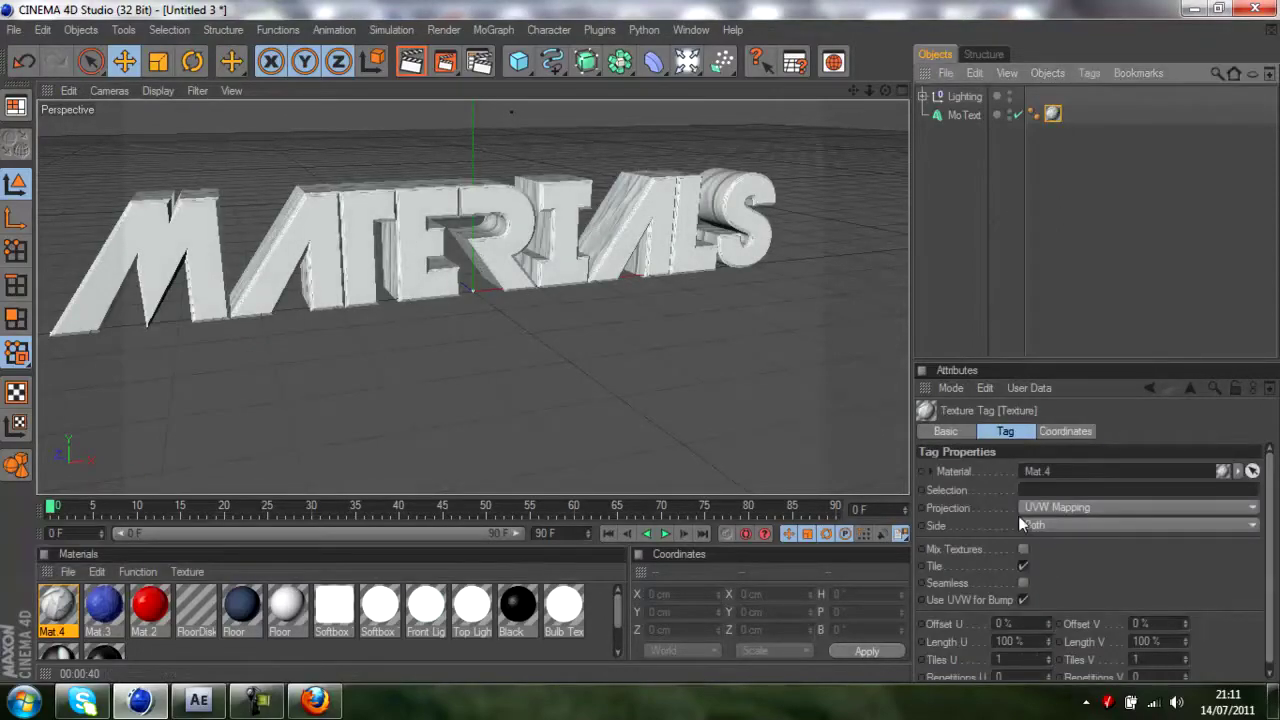
click(1033, 508)
click(1057, 576)
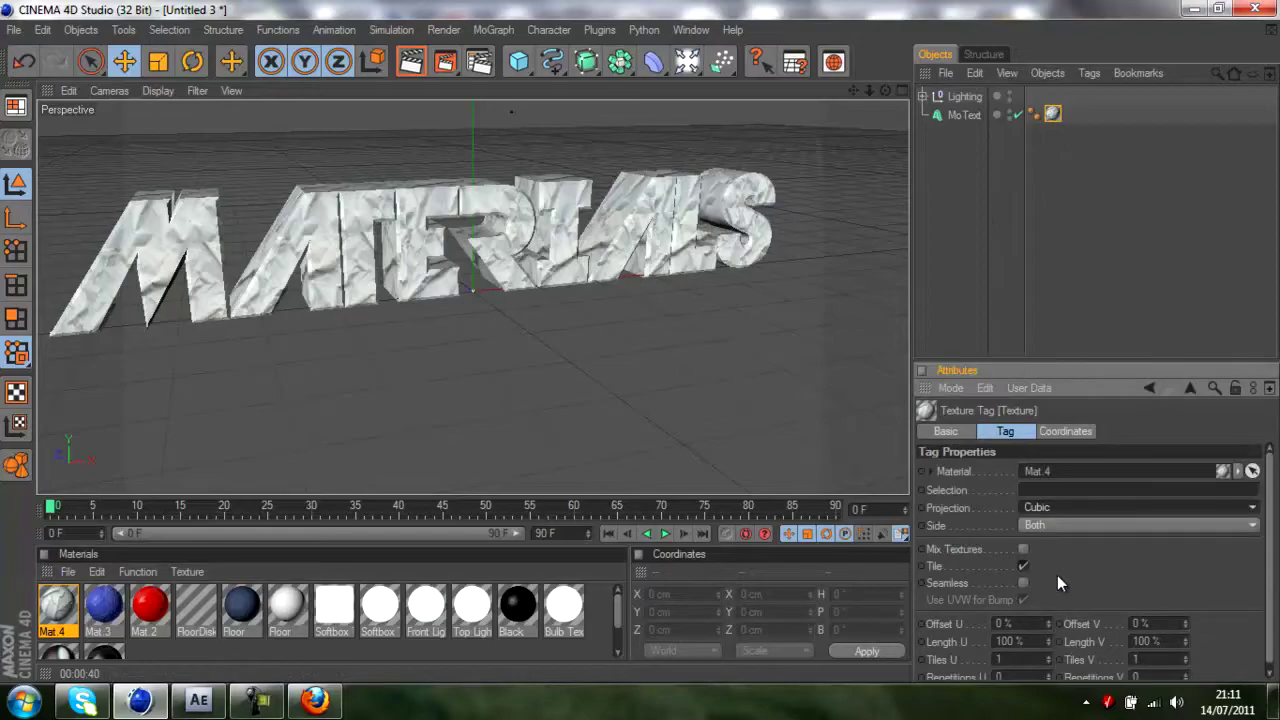
click(1009, 228)
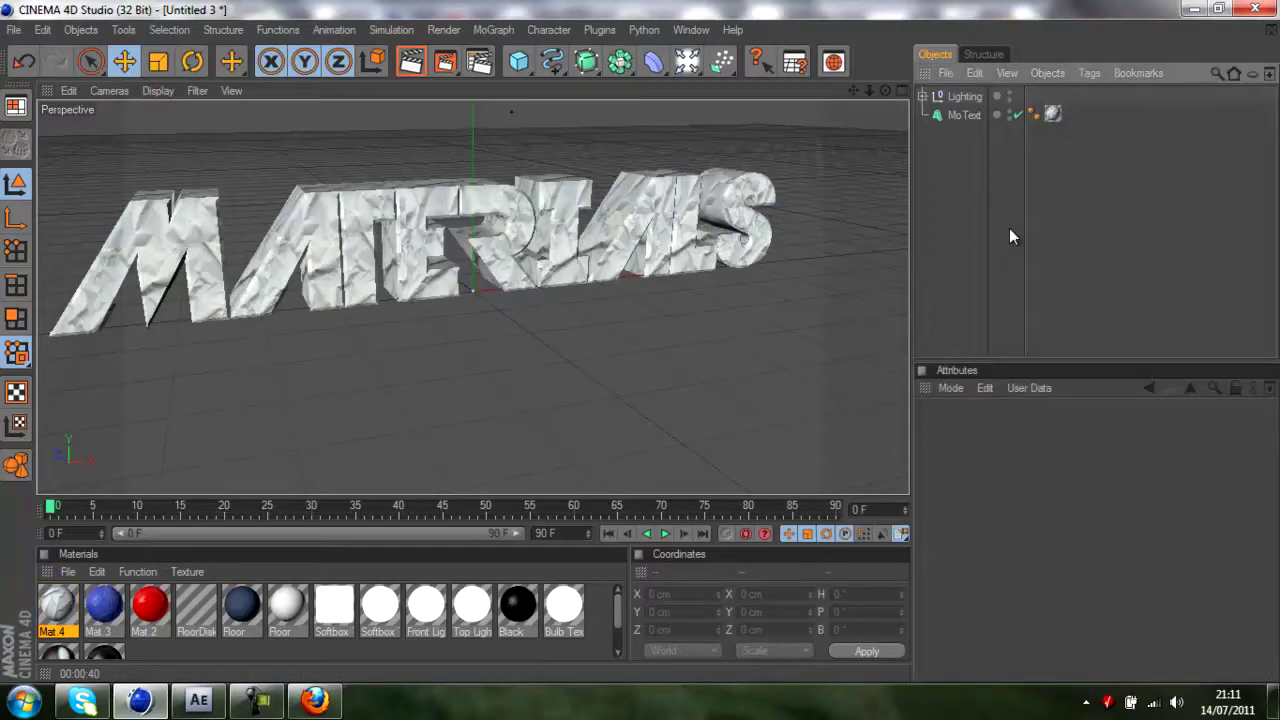
Stretch the texture tag's Length V to 180% and render the active view.
click(1052, 114)
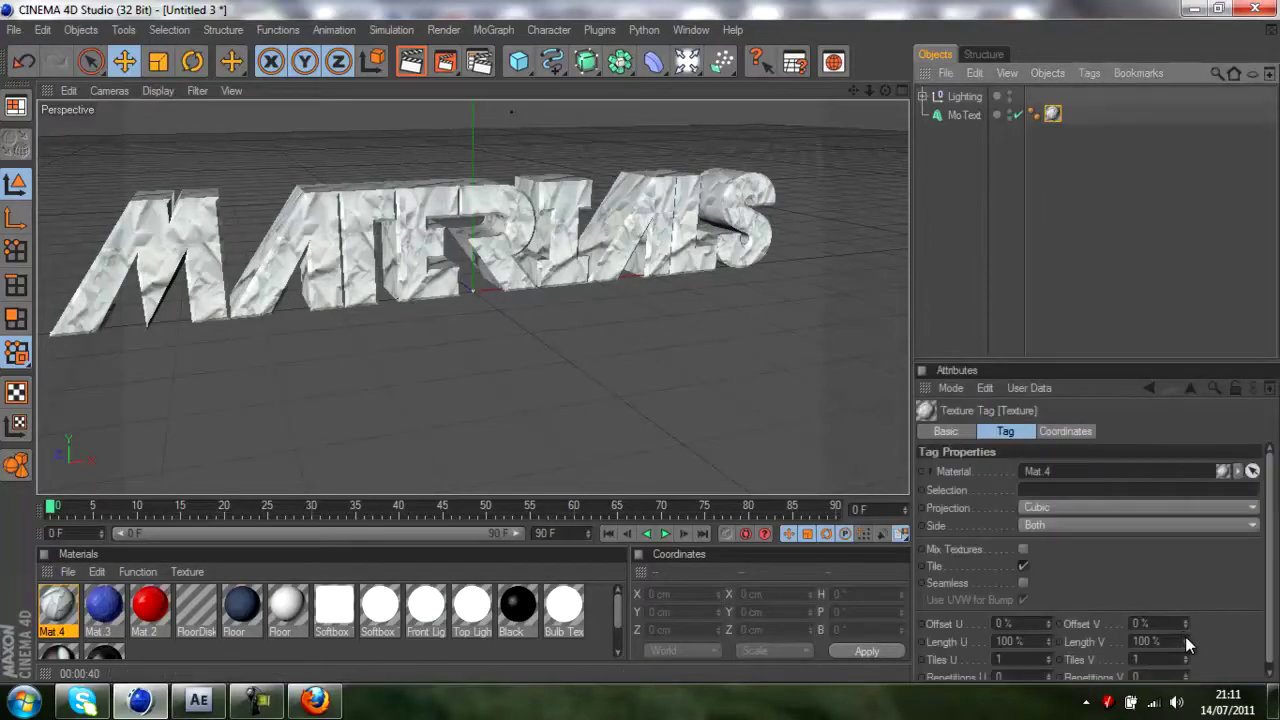
mouse_move(1185, 640)
mouse_down()
mouse_move(1185, 538)
mouse_move(1185, 637)
mouse_move(1186, 625)
mouse_up()
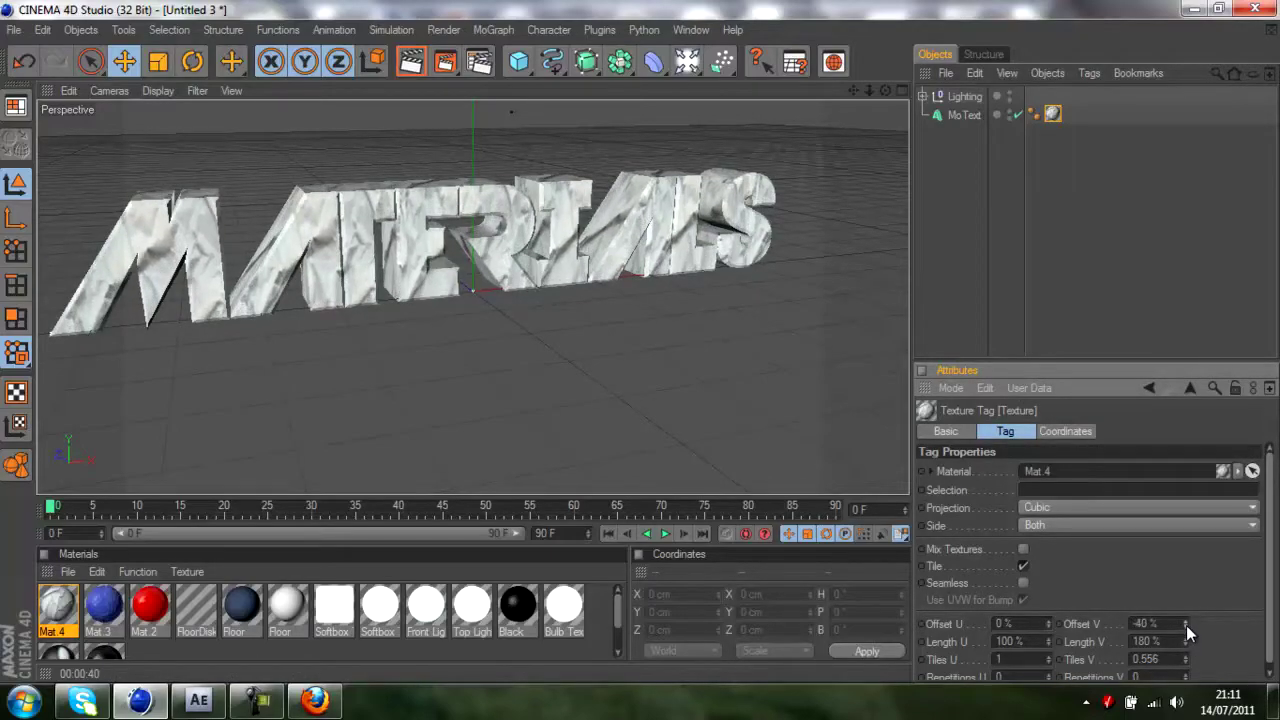
click(1043, 234)
click(413, 66)
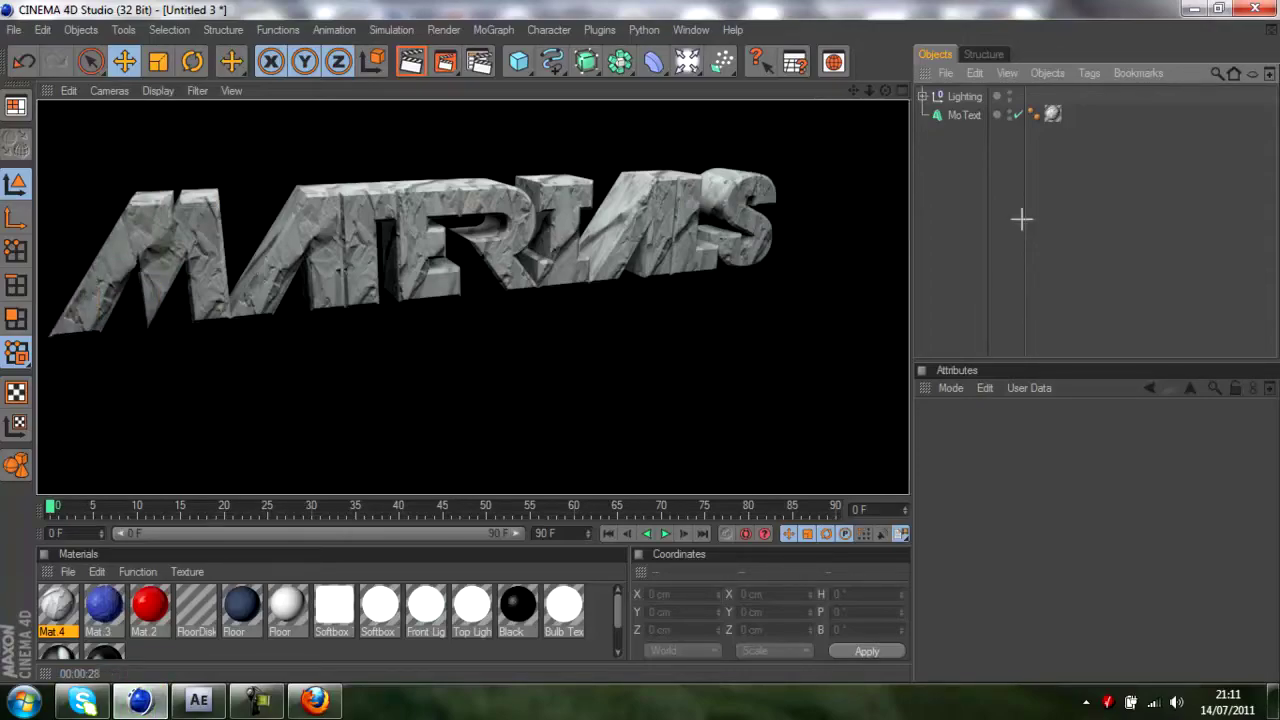
Remove Mat 4's texture tag from MoText and create a new default material.
drag(1020, 216, 942, 234)
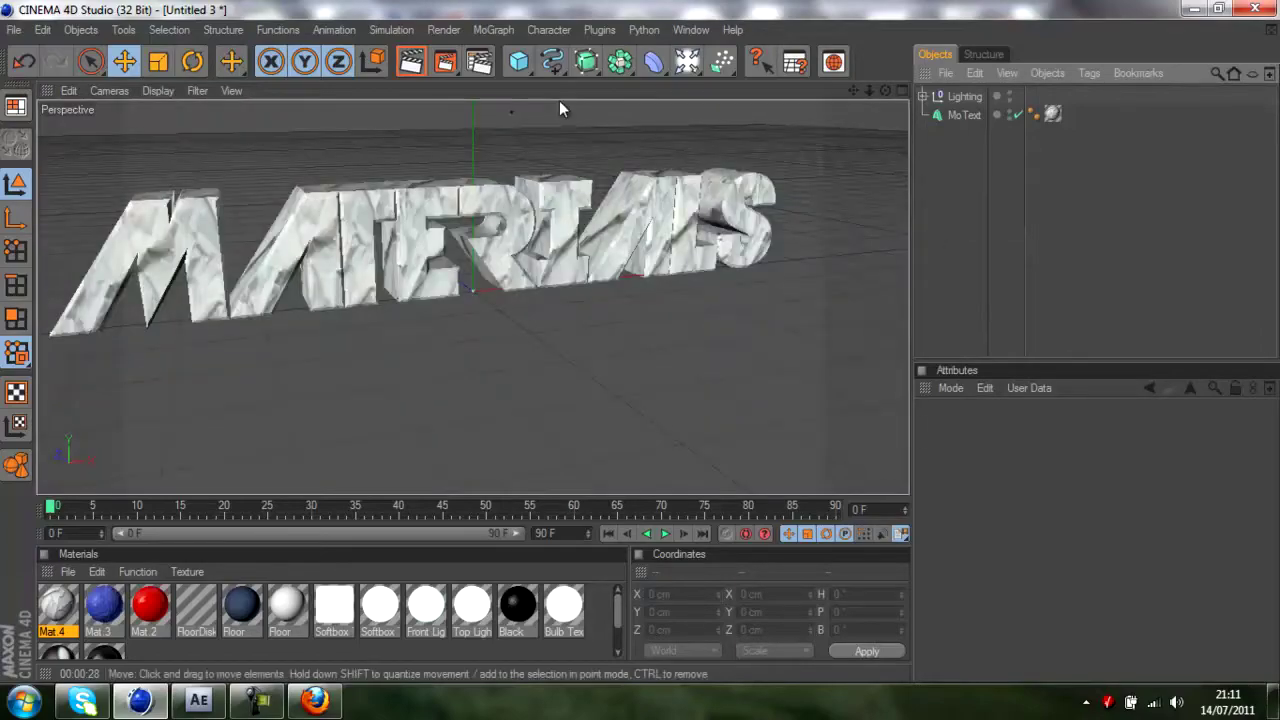
click(1050, 113)
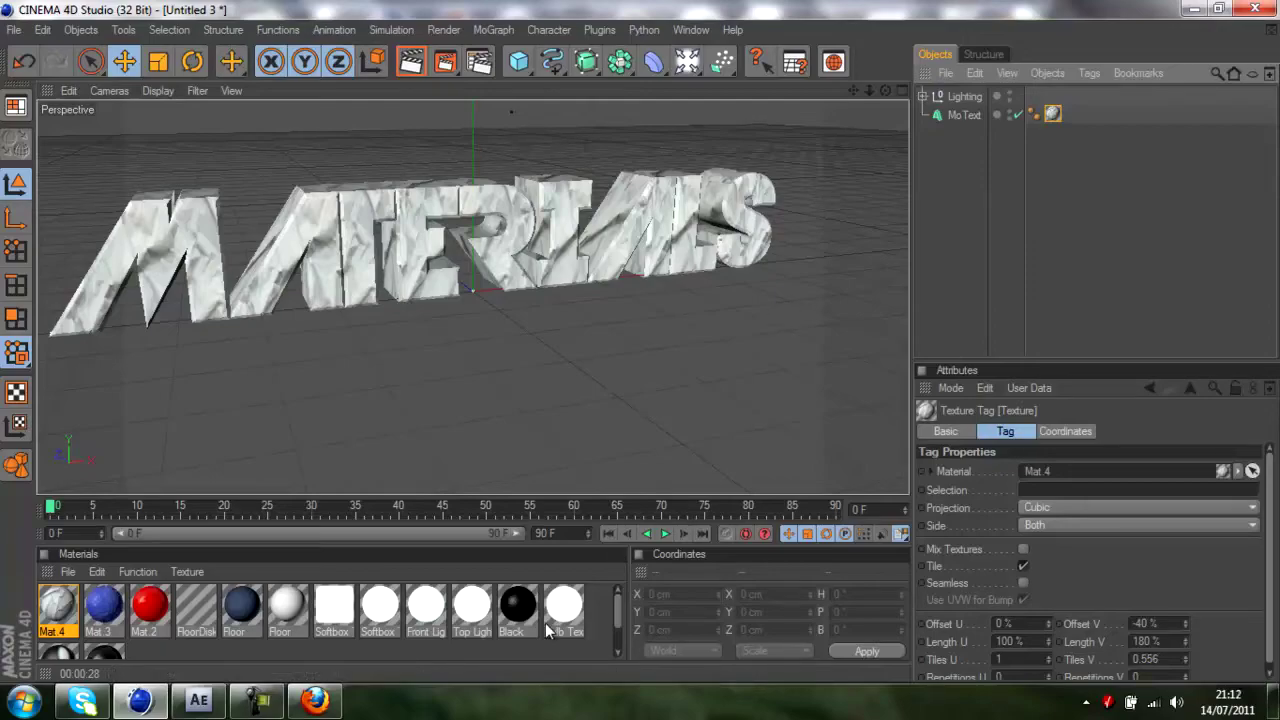
key(Delete)
key(ctrl+z)
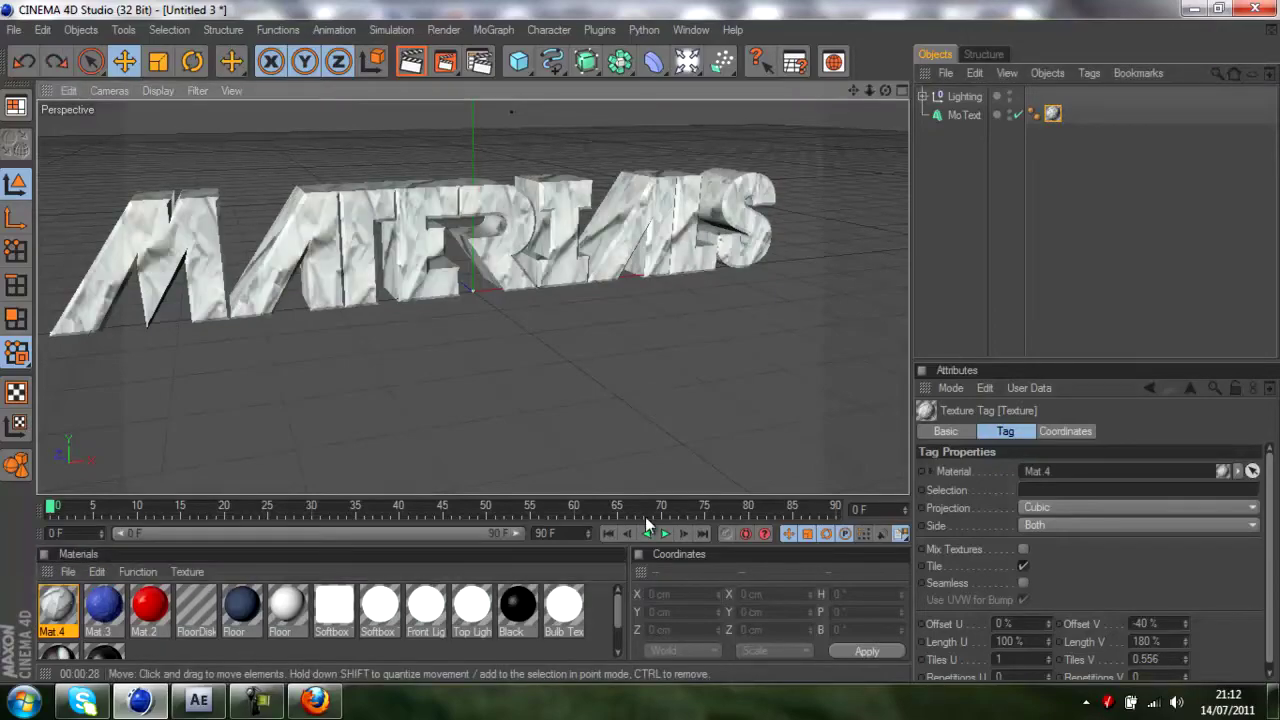
key(Delete)
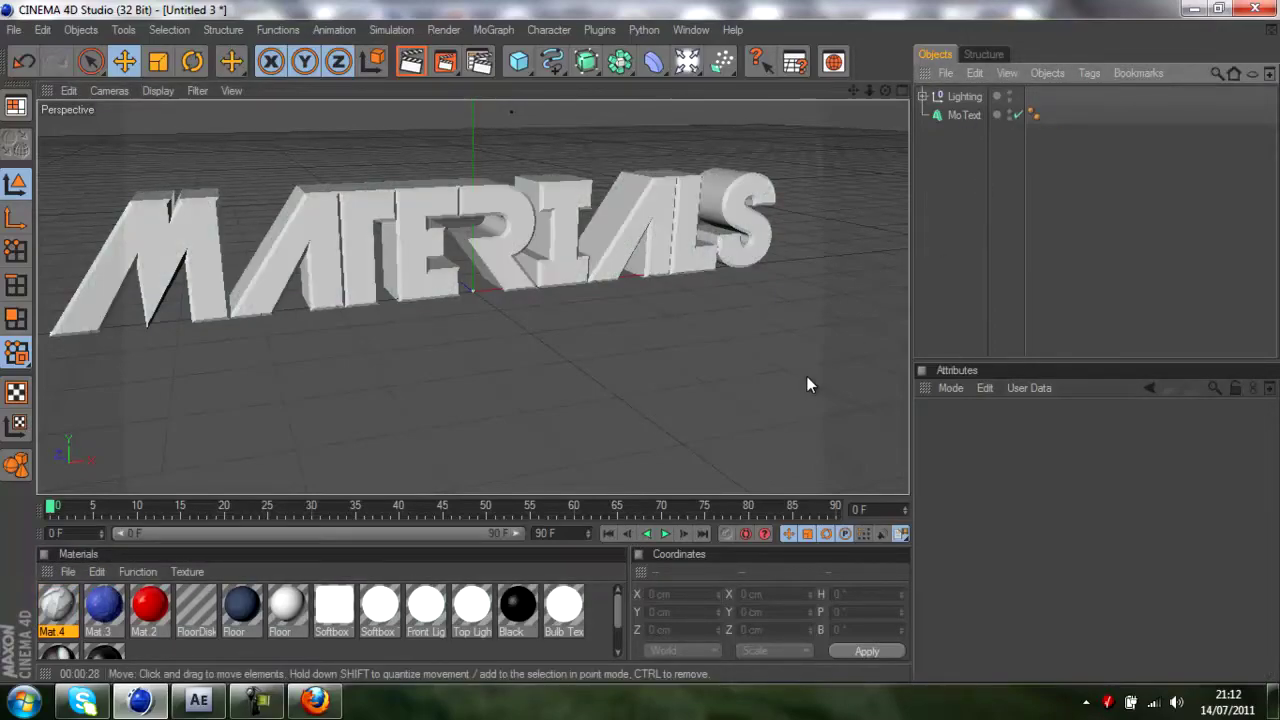
double_click(611, 613)
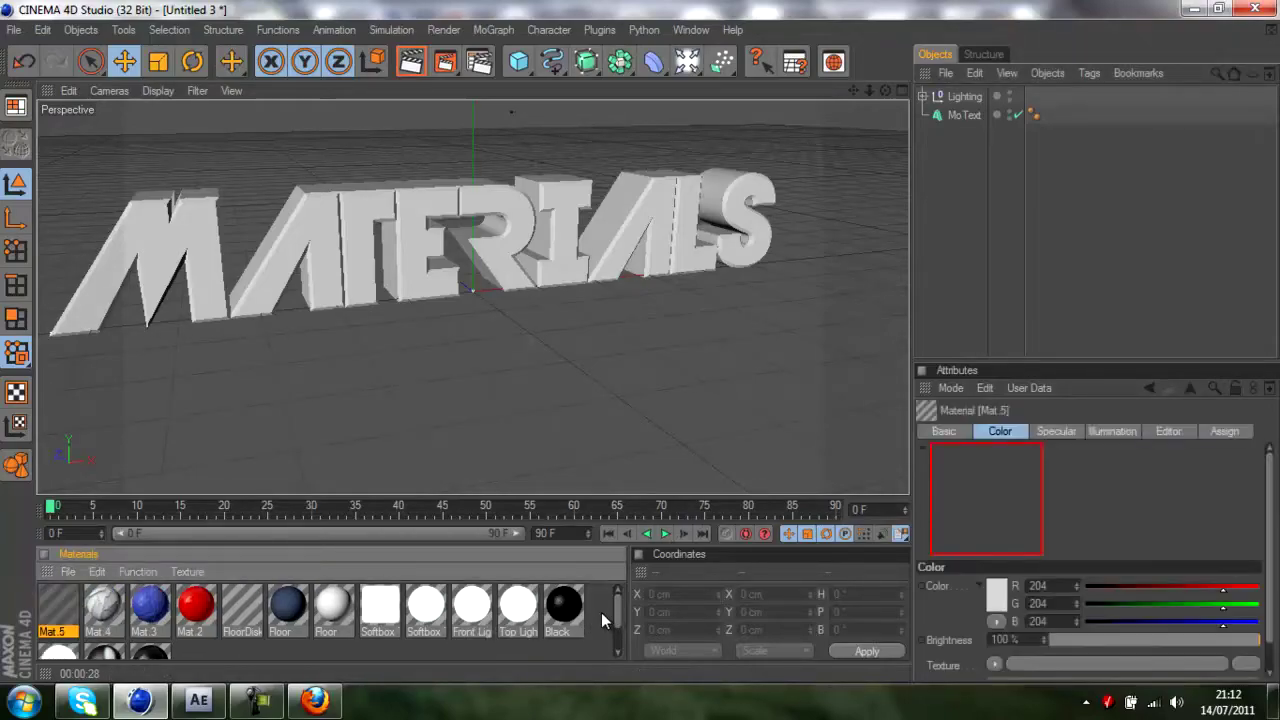
Give Mat.5 a light-blue colour of R 170, G 208, B 255.
double_click(57, 607)
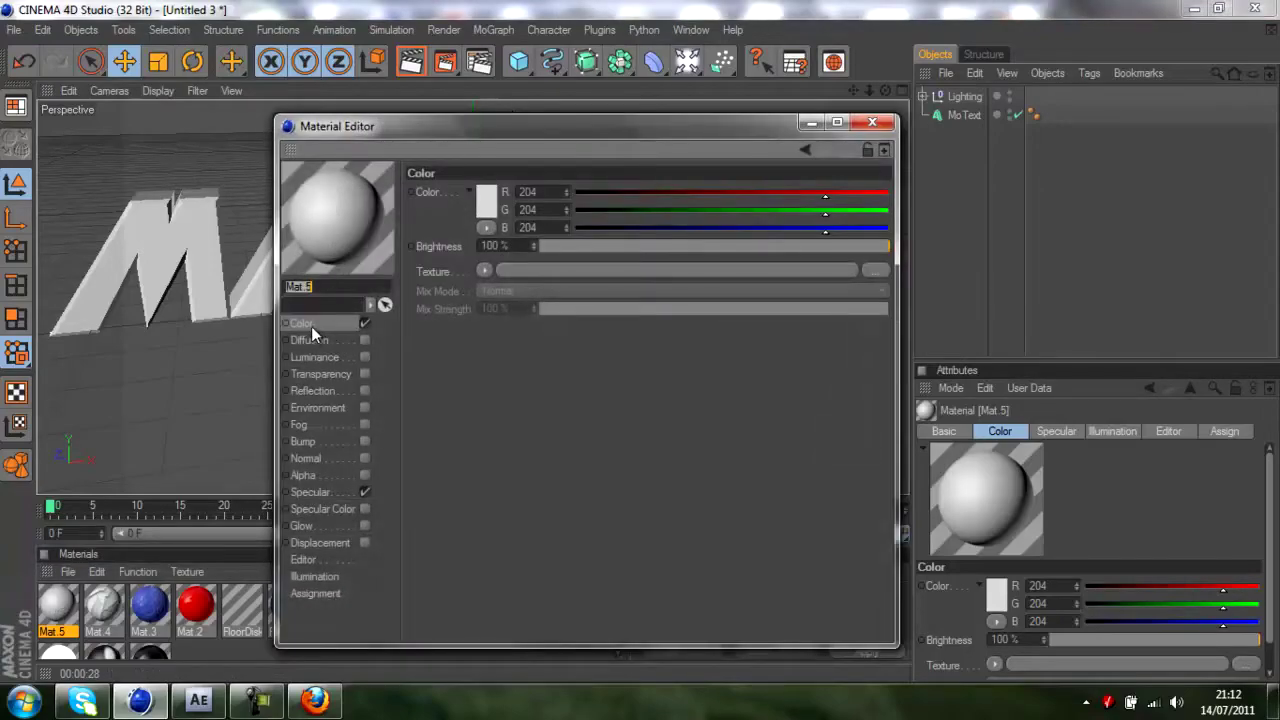
click(486, 204)
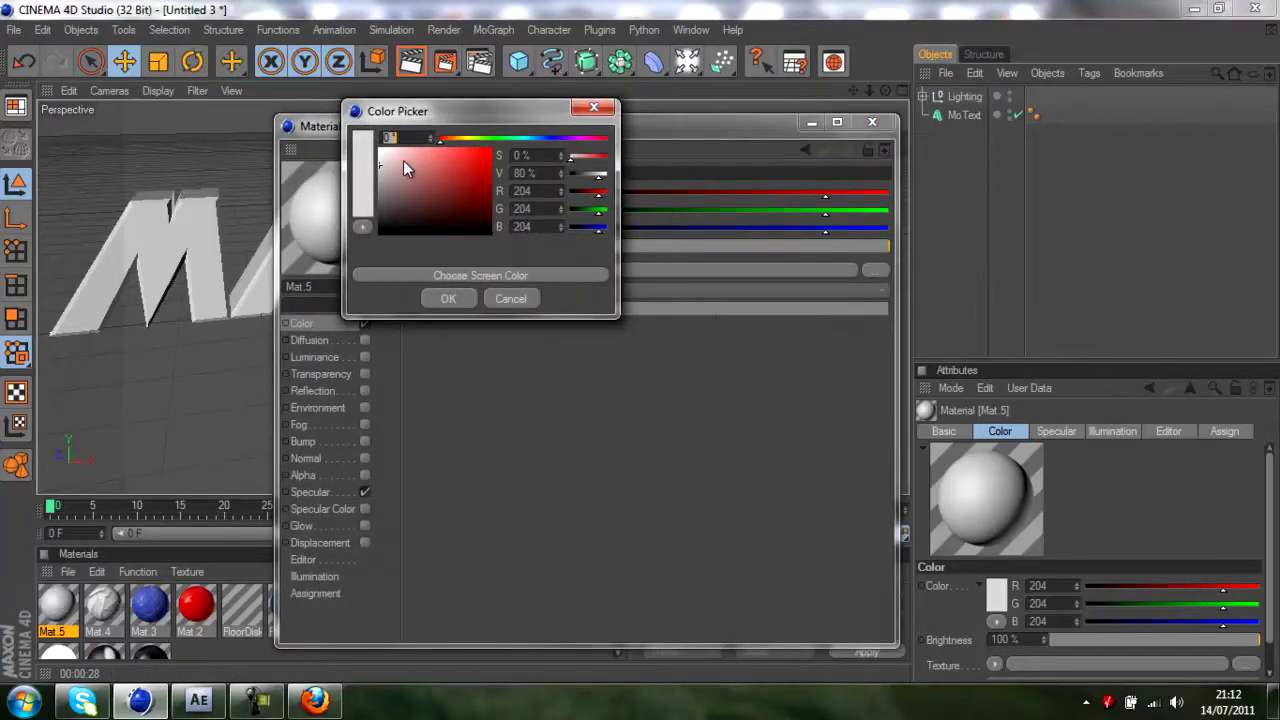
mouse_move(463, 139)
mouse_down()
mouse_move(550, 153)
mouse_move(423, 137)
mouse_move(462, 178)
mouse_up()
drag(503, 129, 418, 123)
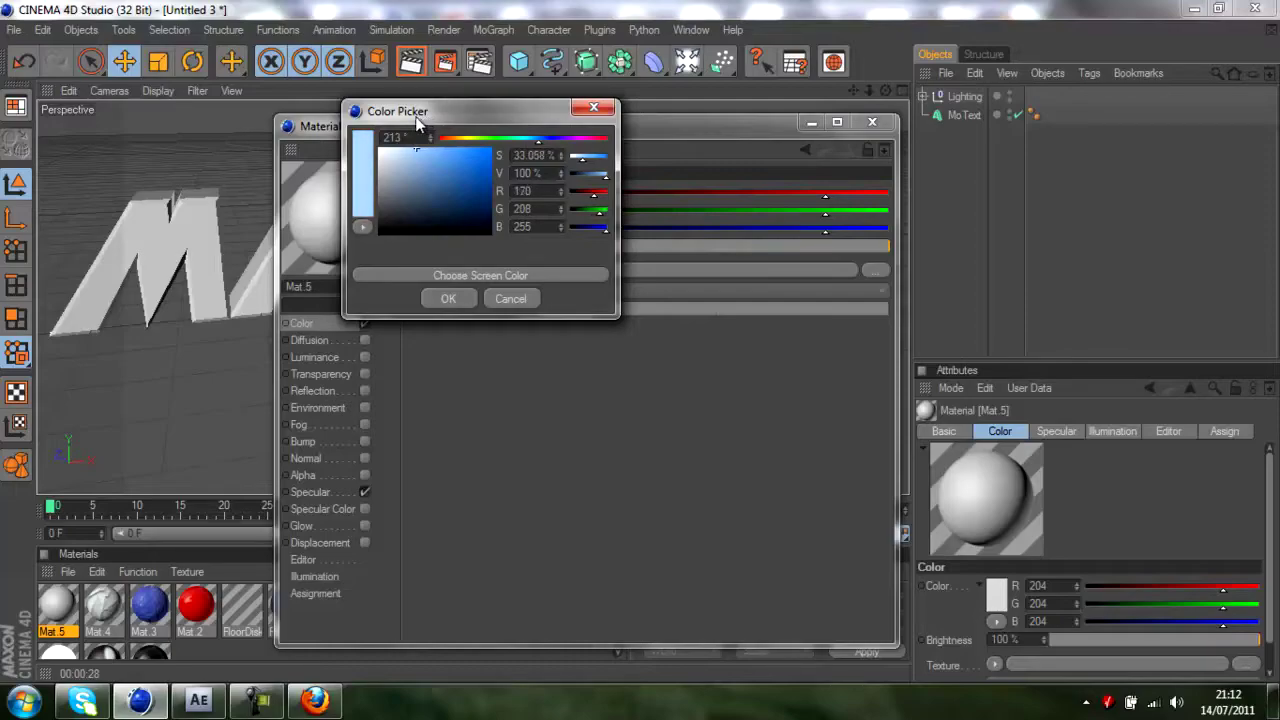
click(447, 299)
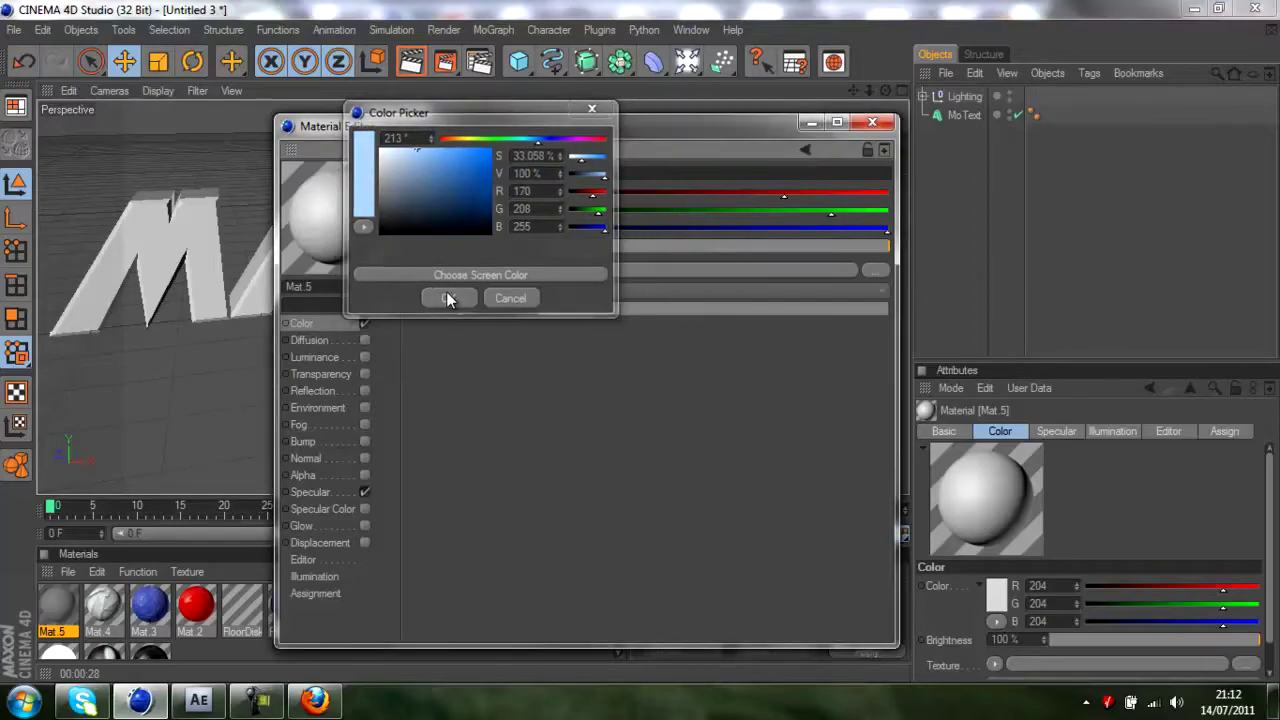
Enable Transparency on Mat.5, apply it to the MATERIALS text, and preview a render.
click(363, 373)
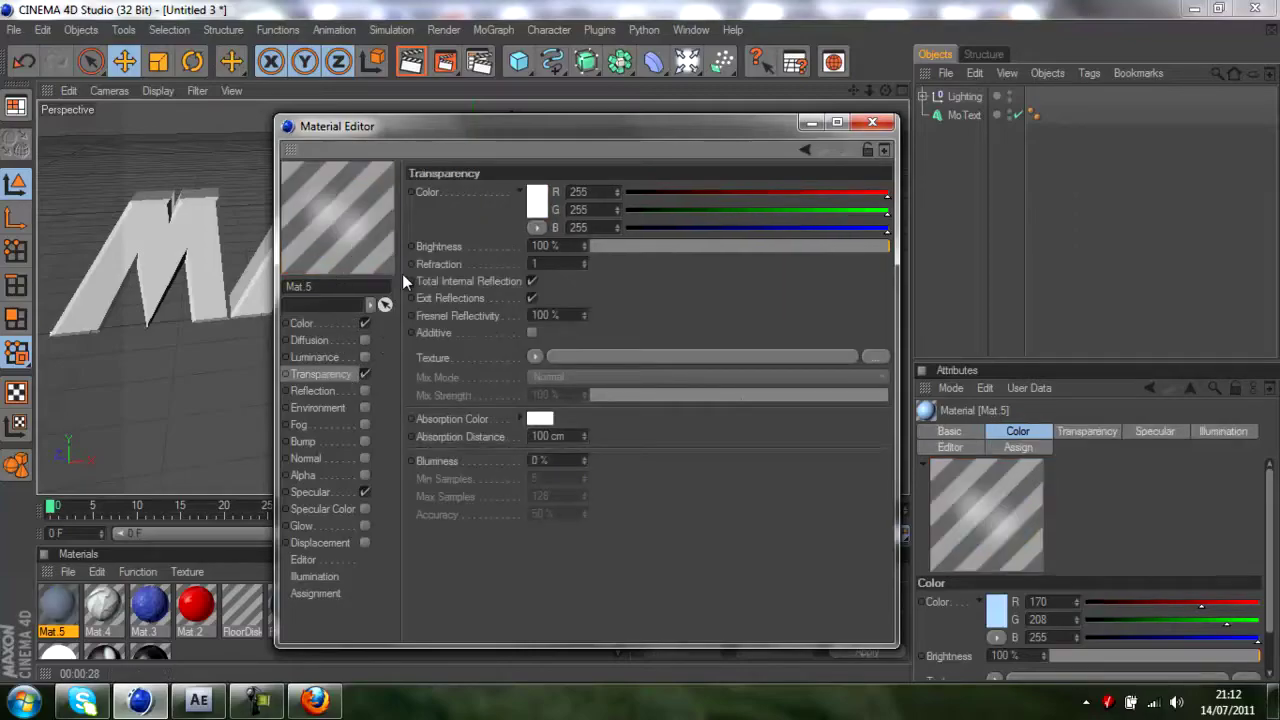
click(862, 120)
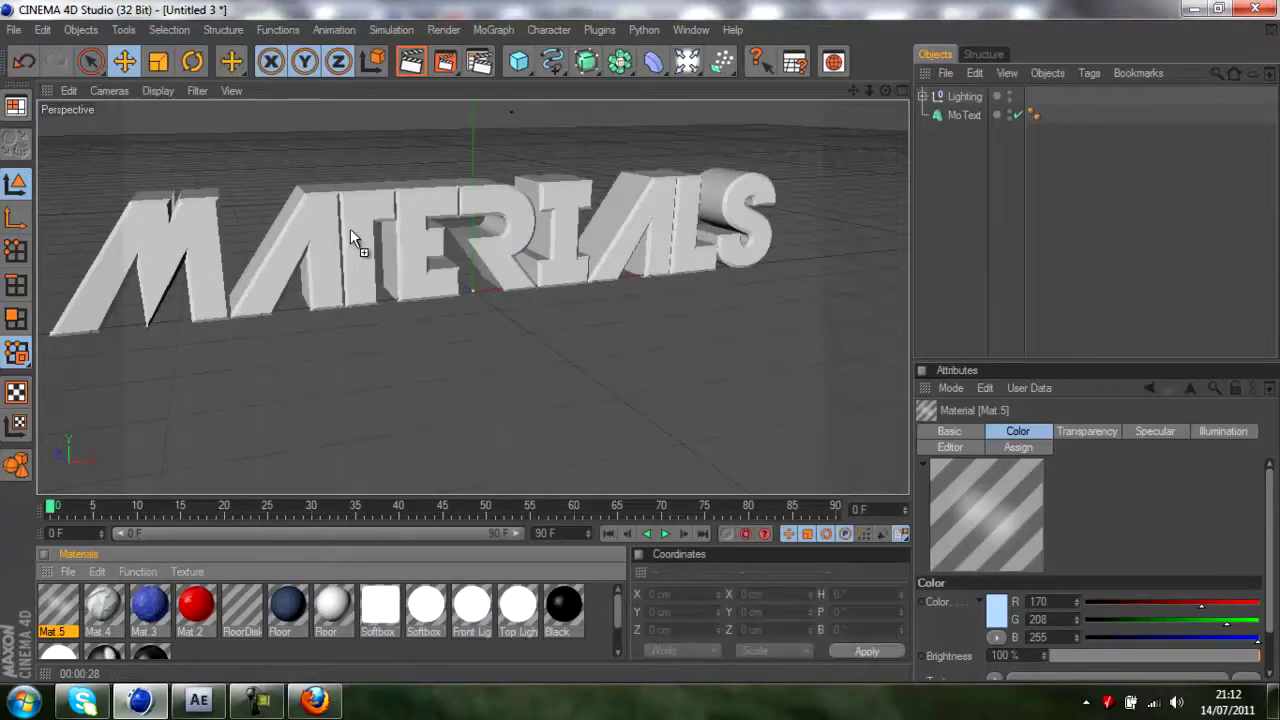
drag(349, 228, 352, 230)
click(400, 64)
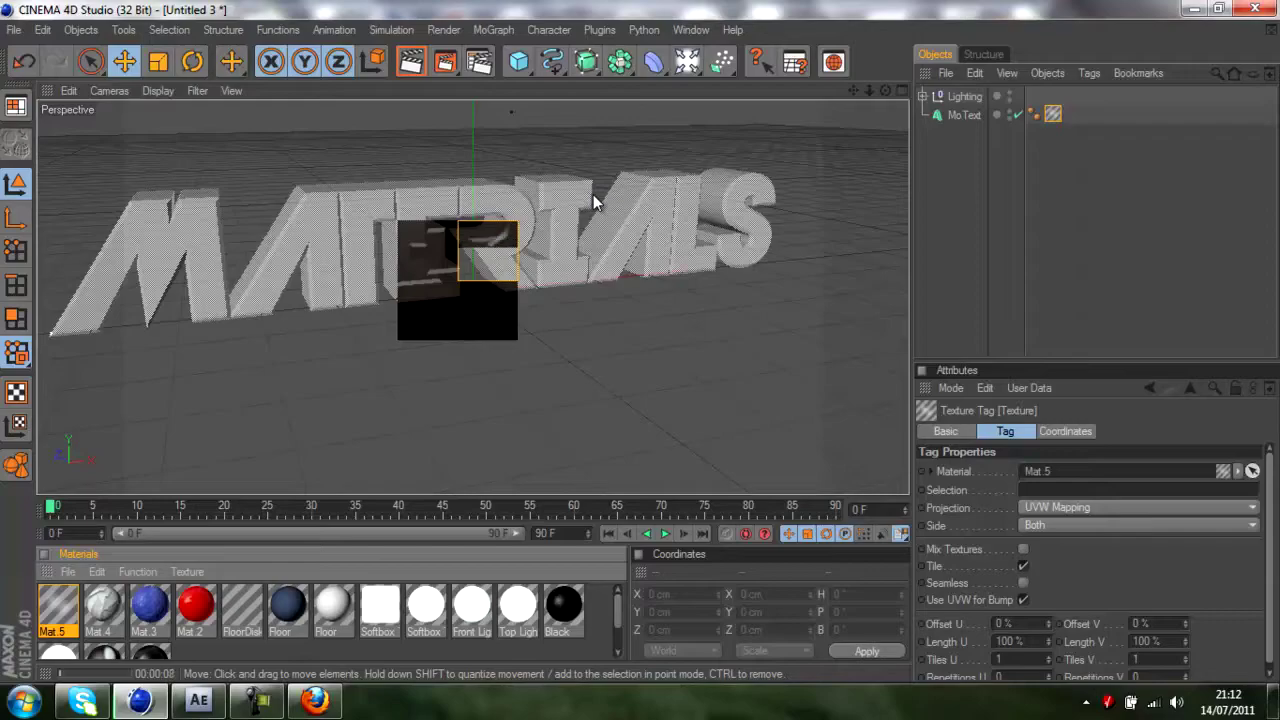
click(1074, 208)
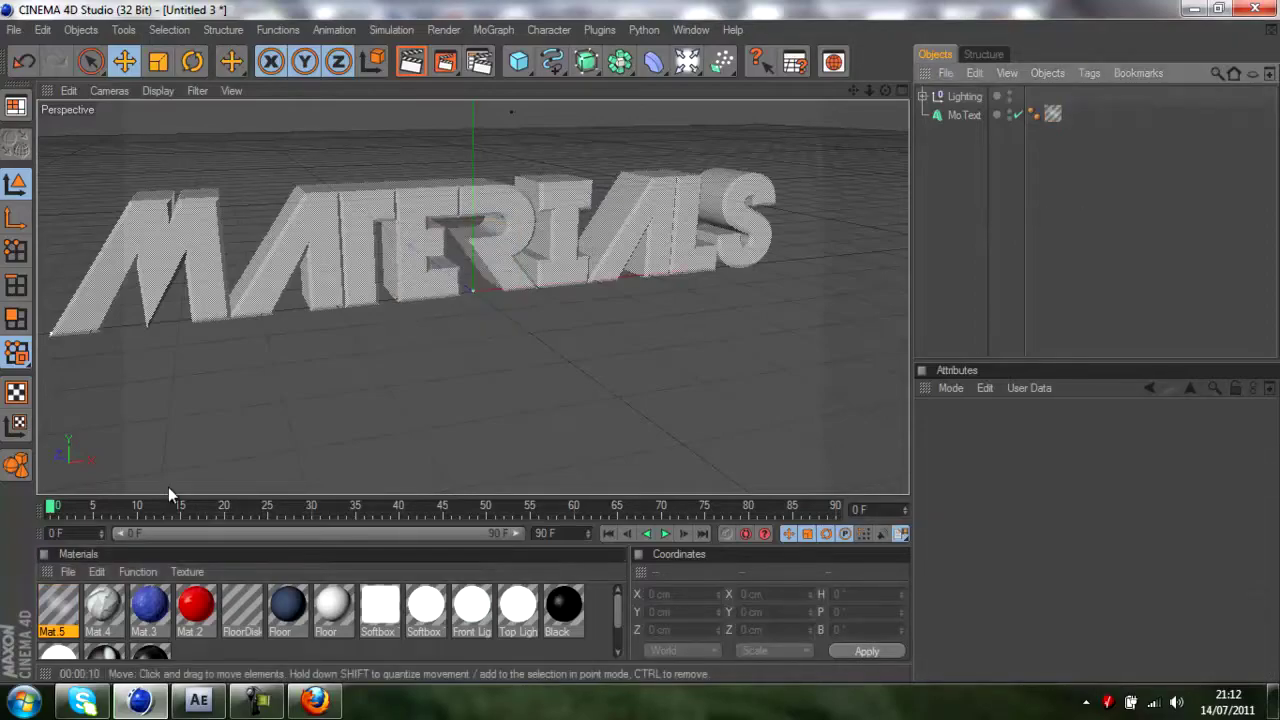
Set Mat.5's Transparency brightness to 71%.
double_click(70, 607)
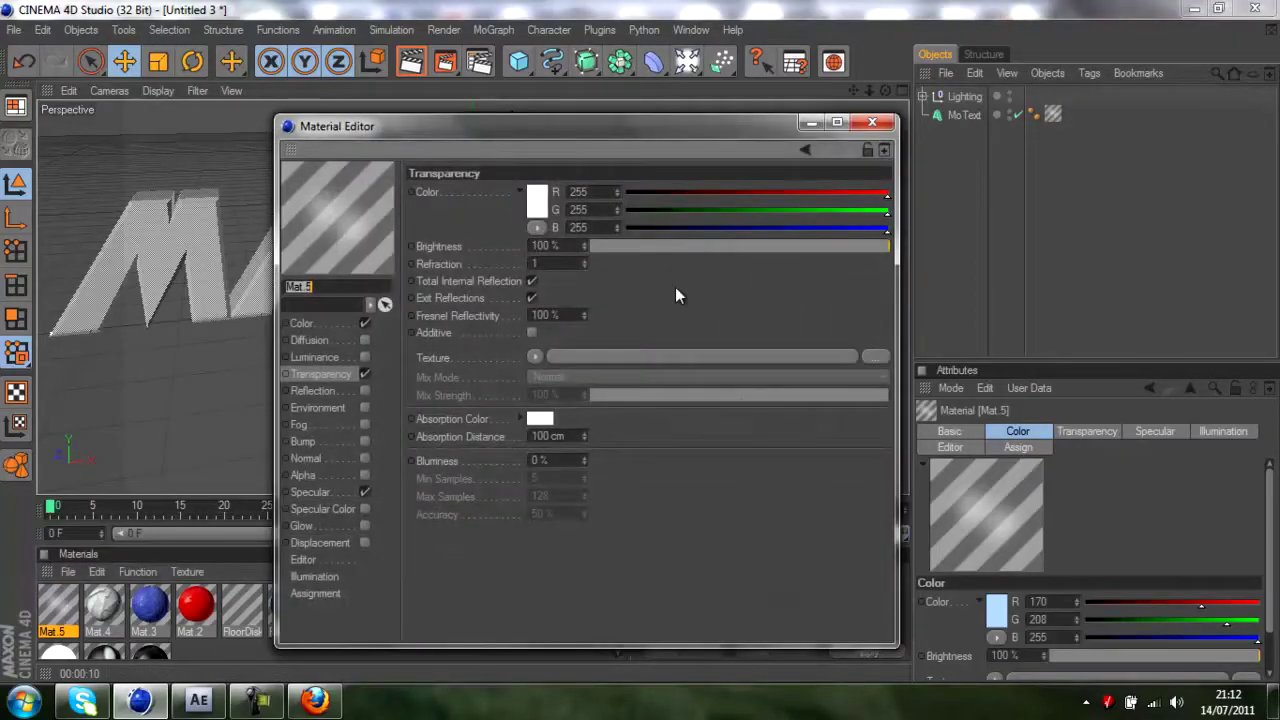
click(772, 244)
drag(769, 244, 770, 244)
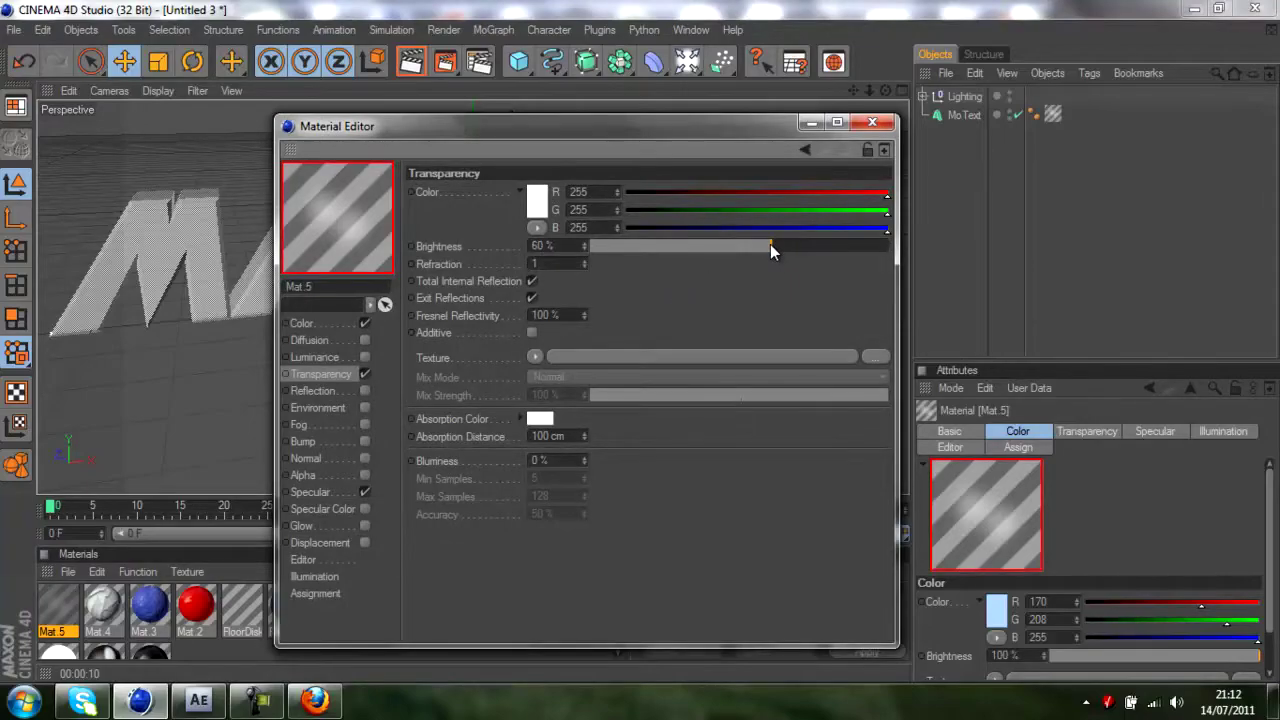
drag(795, 245, 803, 245)
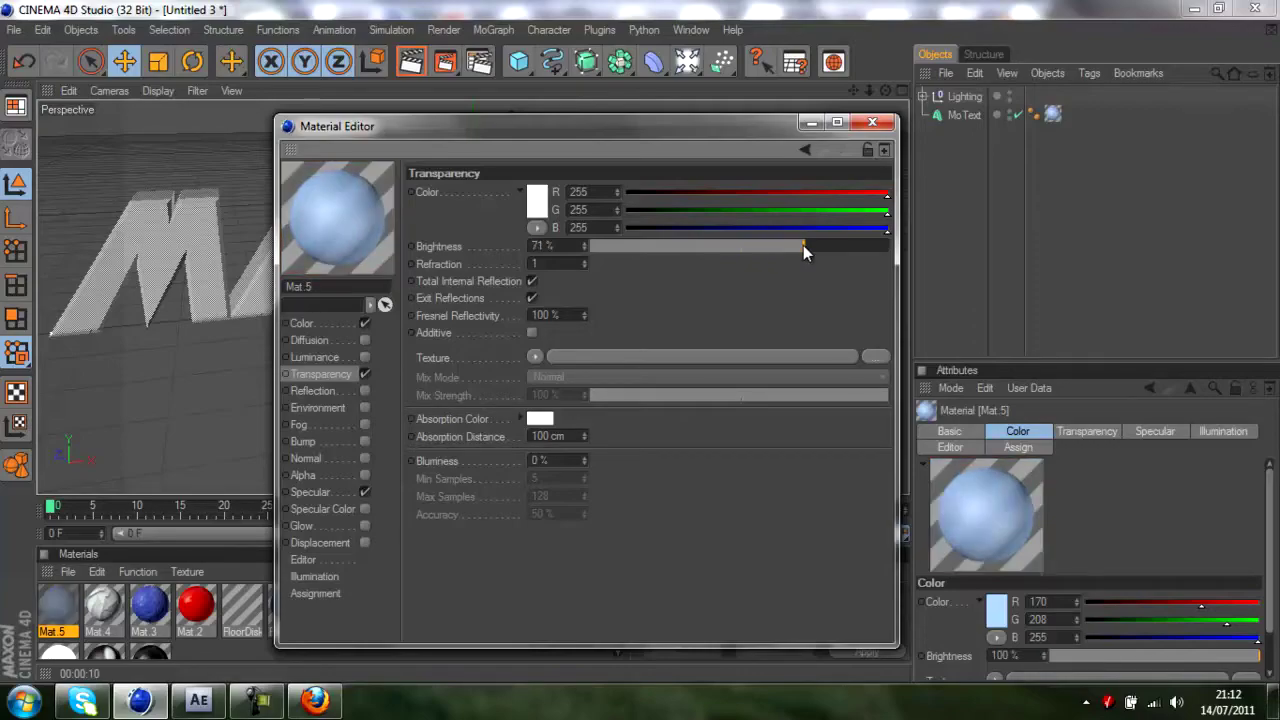
Enable Reflection at 17%, disable Specular, close the editor and start a test render.
click(364, 390)
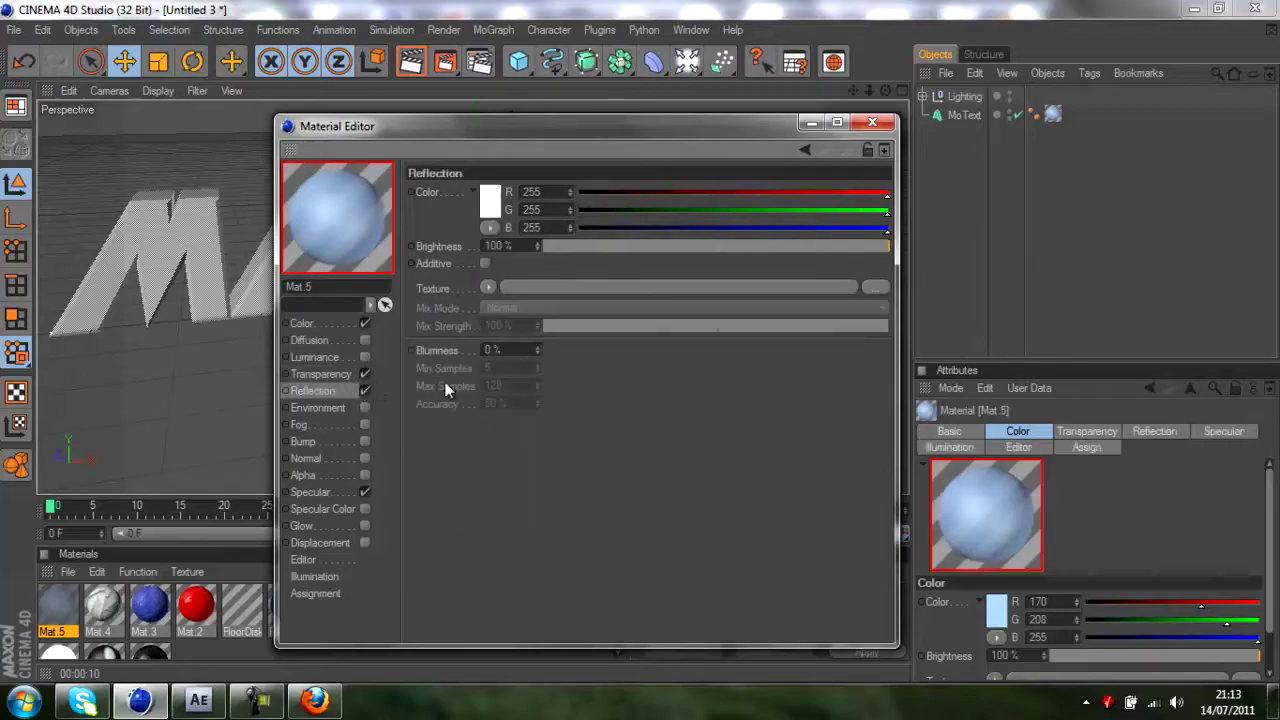
click(615, 246)
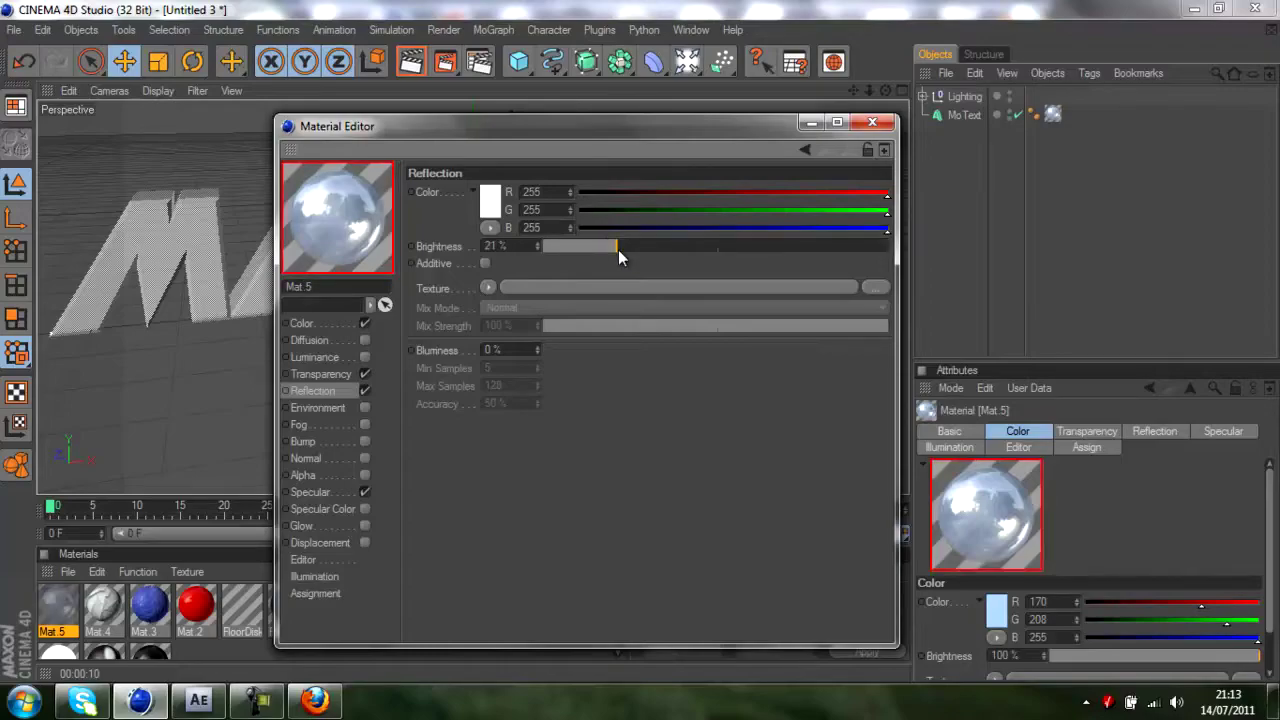
click(585, 246)
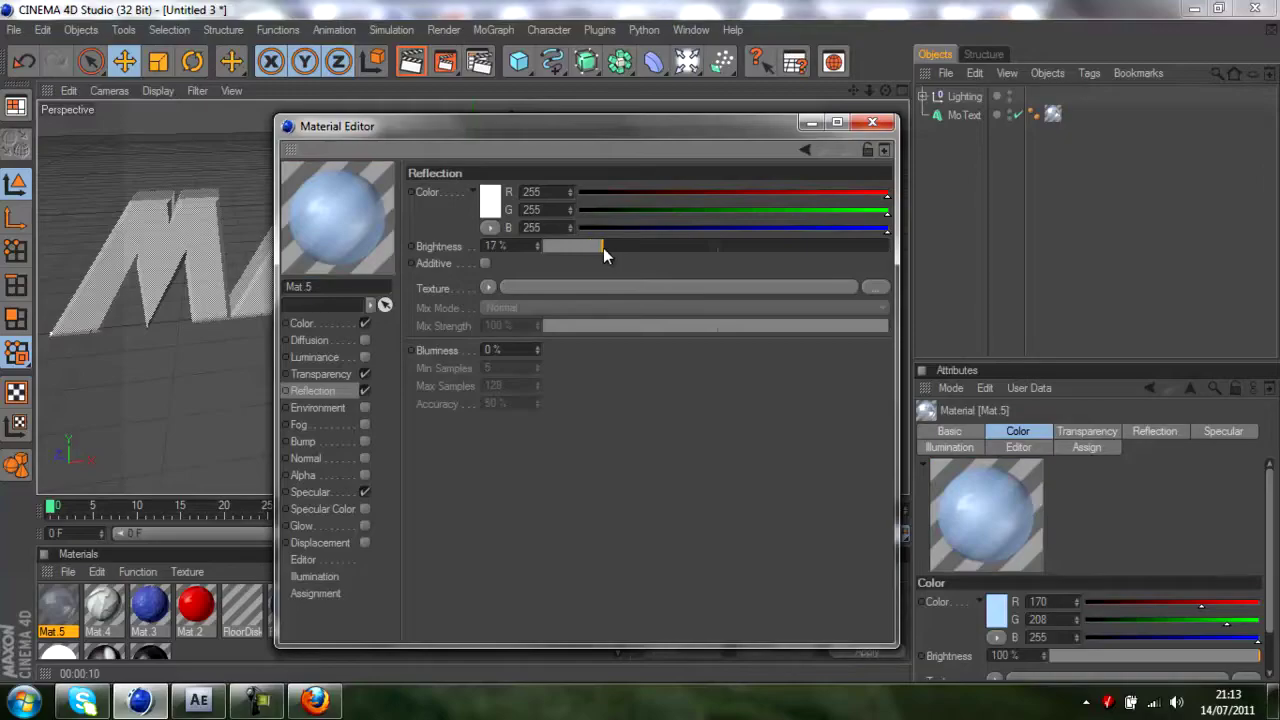
click(364, 492)
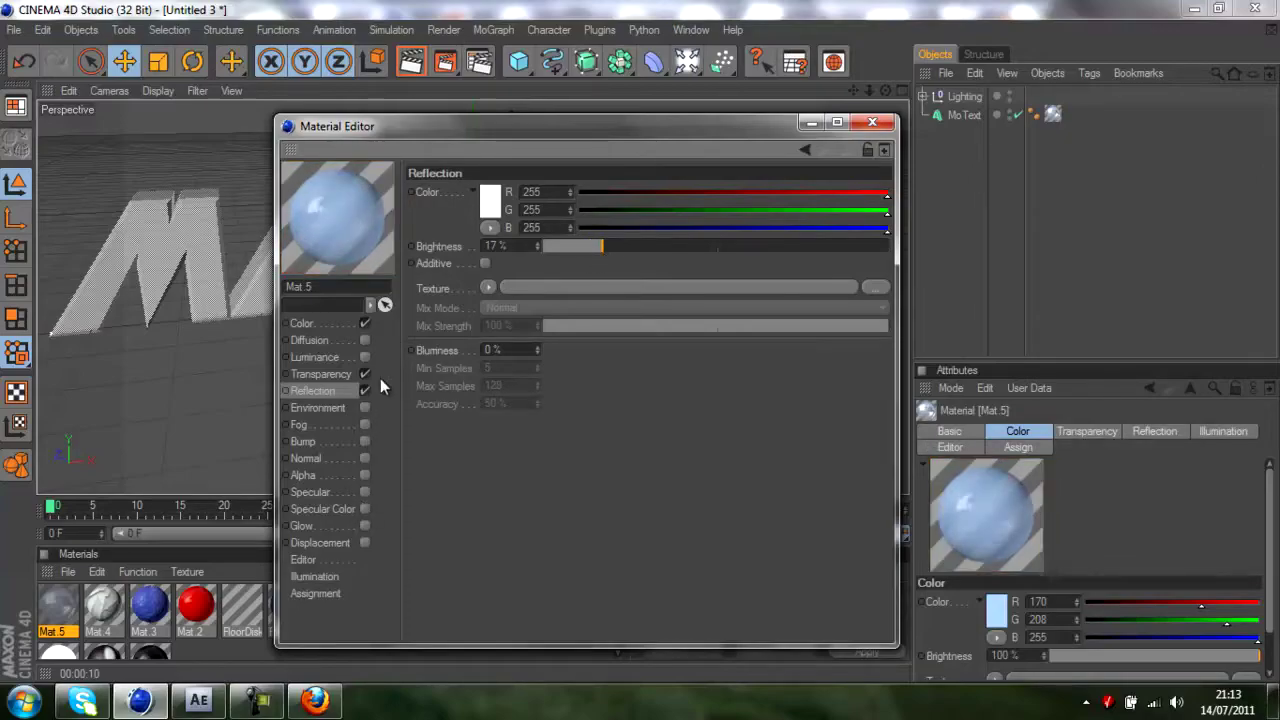
click(871, 122)
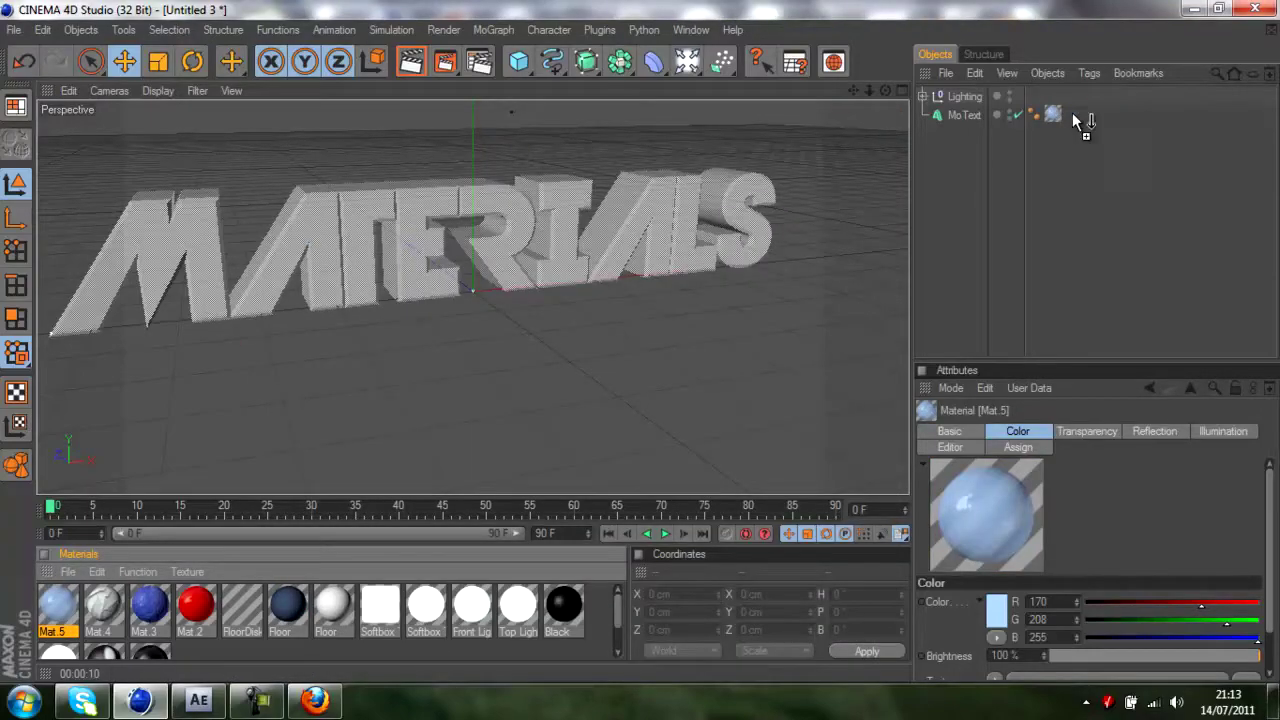
click(421, 62)
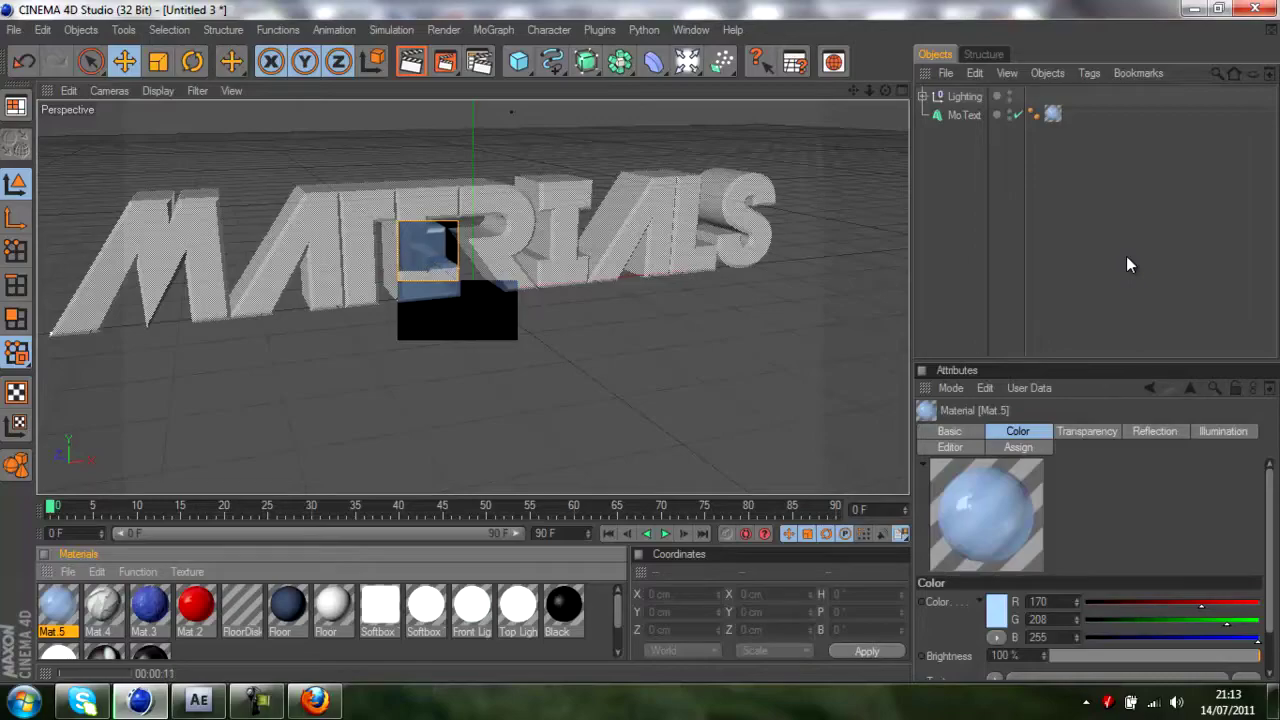
Clear the test render from the viewport and reopen Mat.5 in the Material Editor.
click(138, 490)
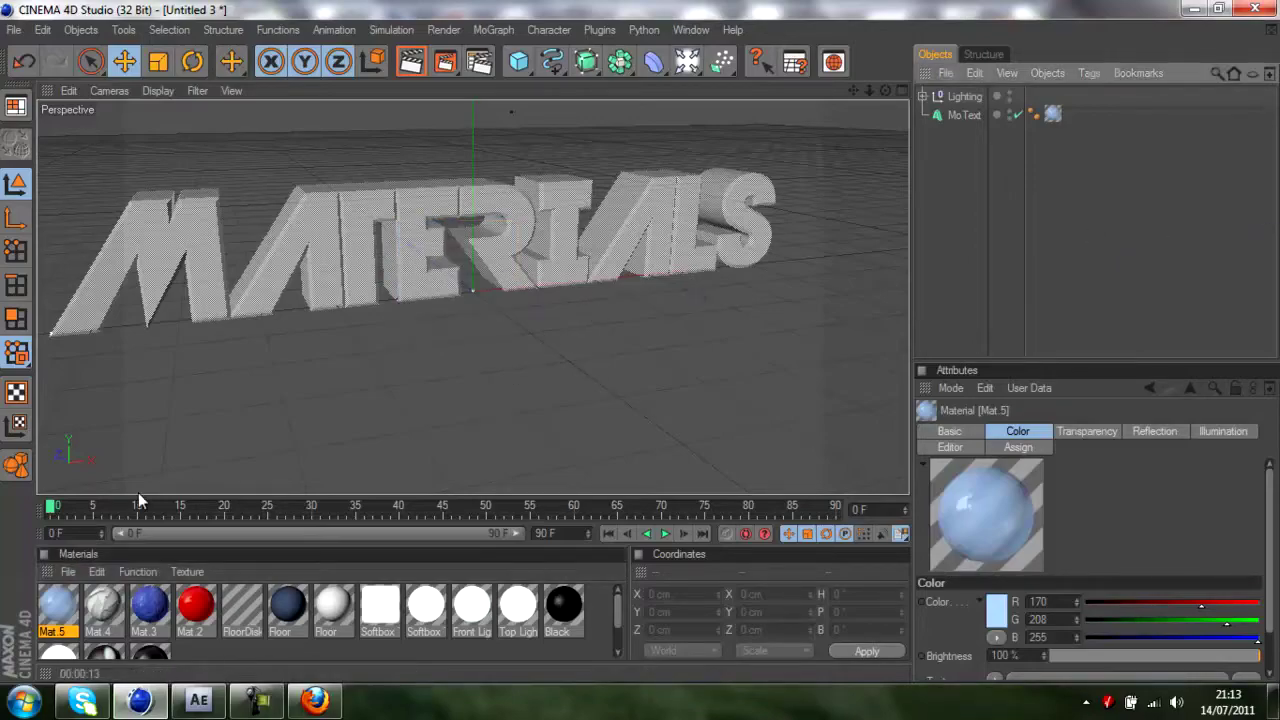
double_click(70, 608)
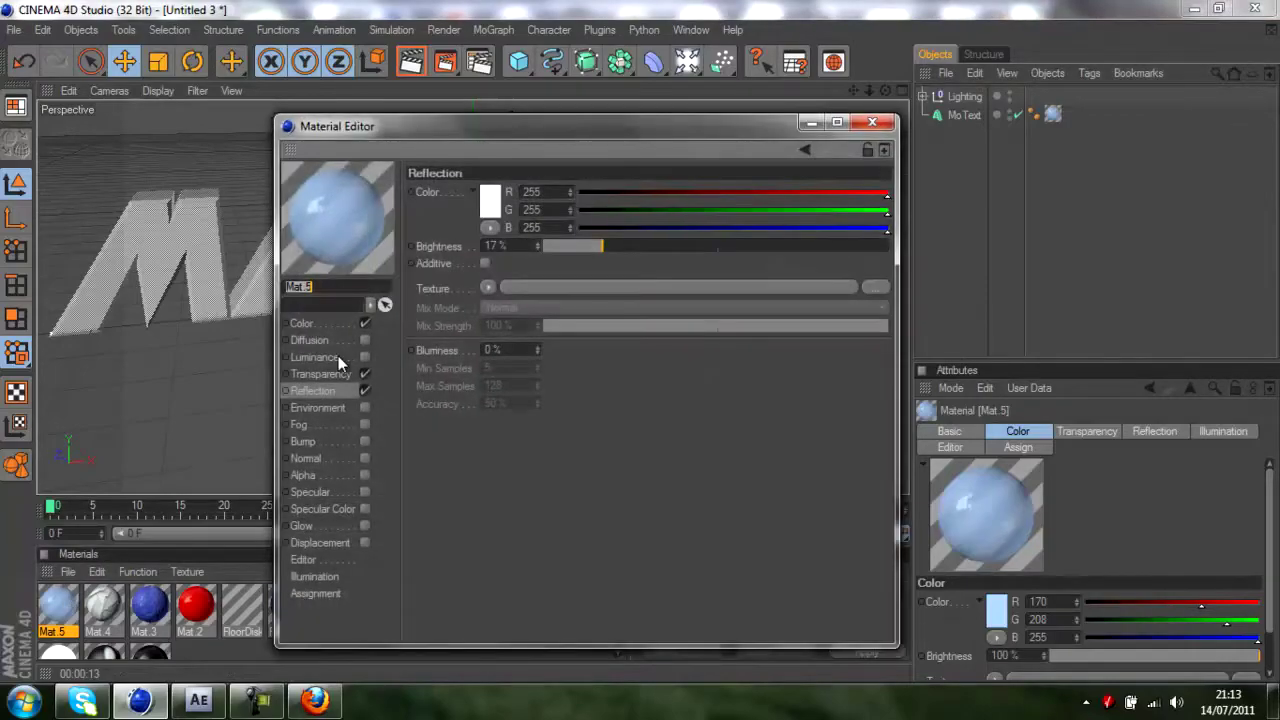
Enable displacement on Mat.5 with a Noise texture at -36% strength.
click(338, 356)
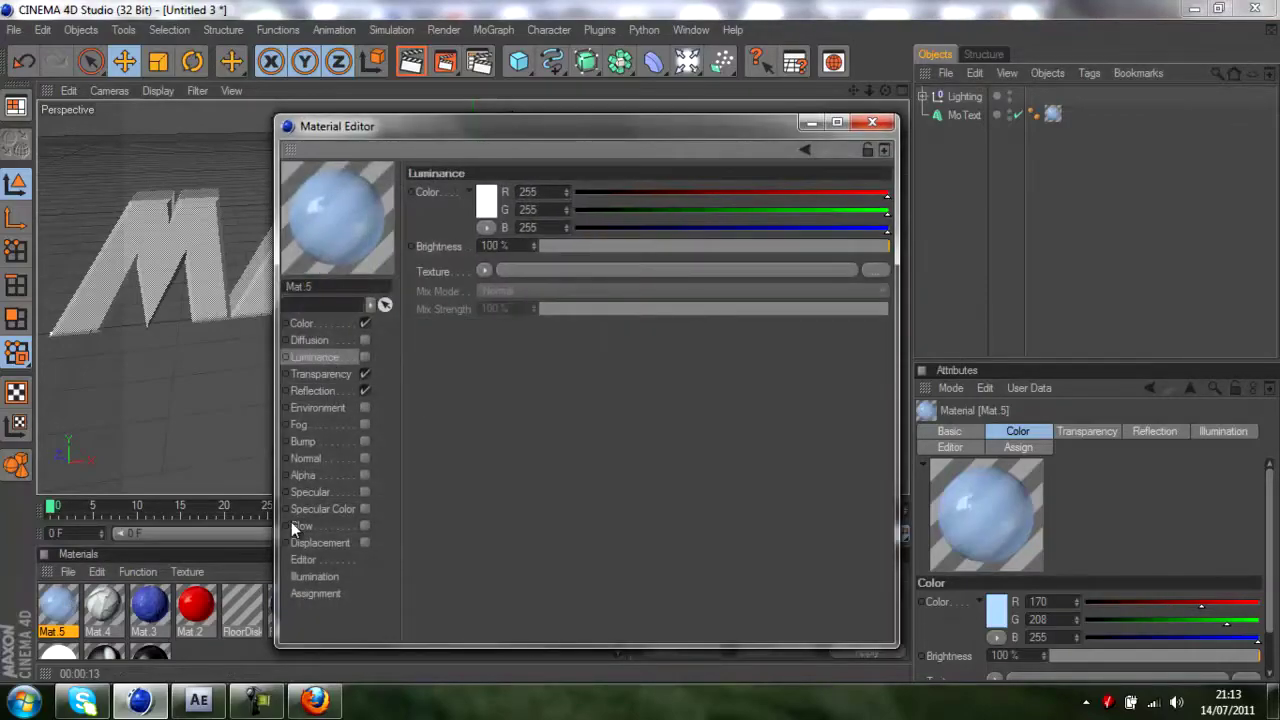
click(364, 542)
click(465, 253)
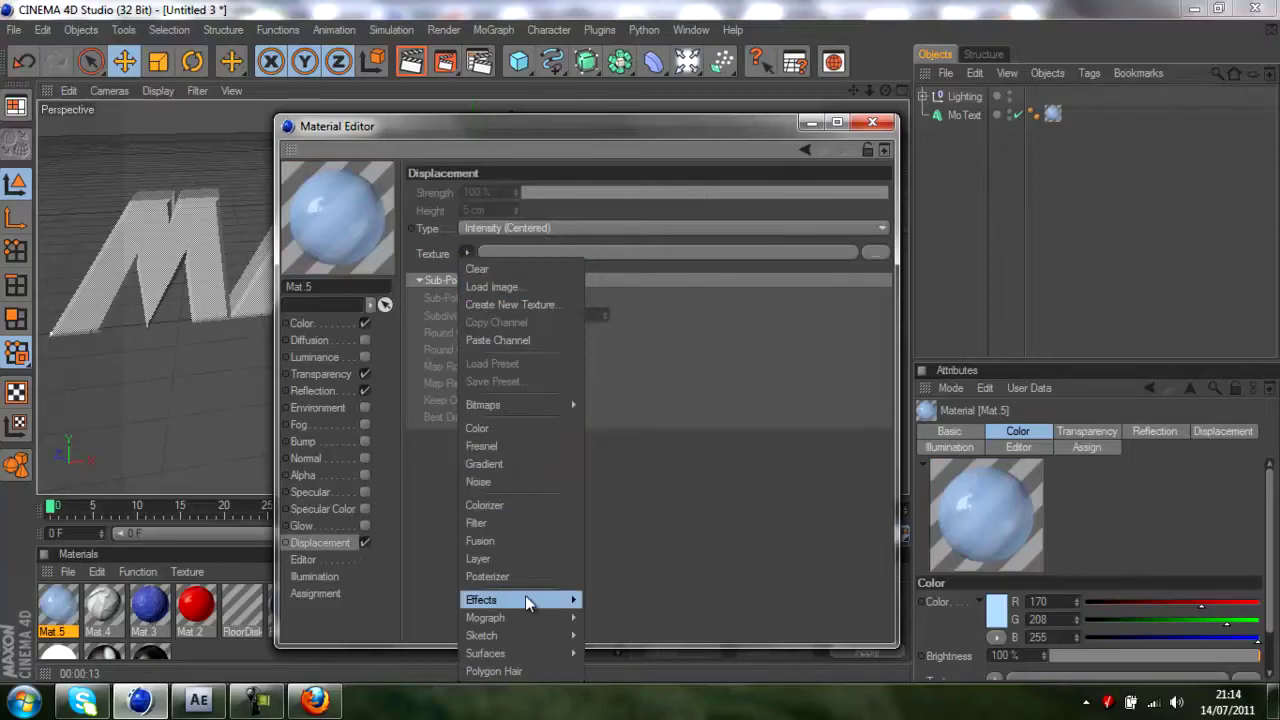
mouse_move(525, 599)
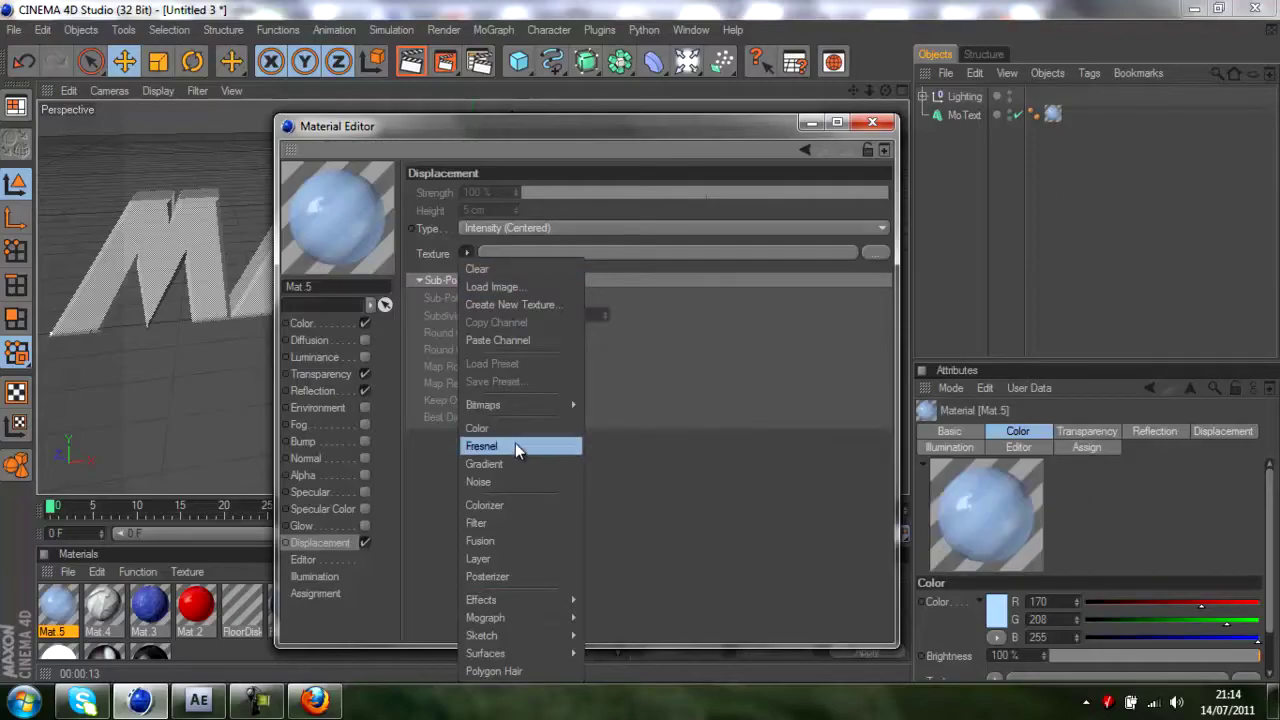
click(518, 477)
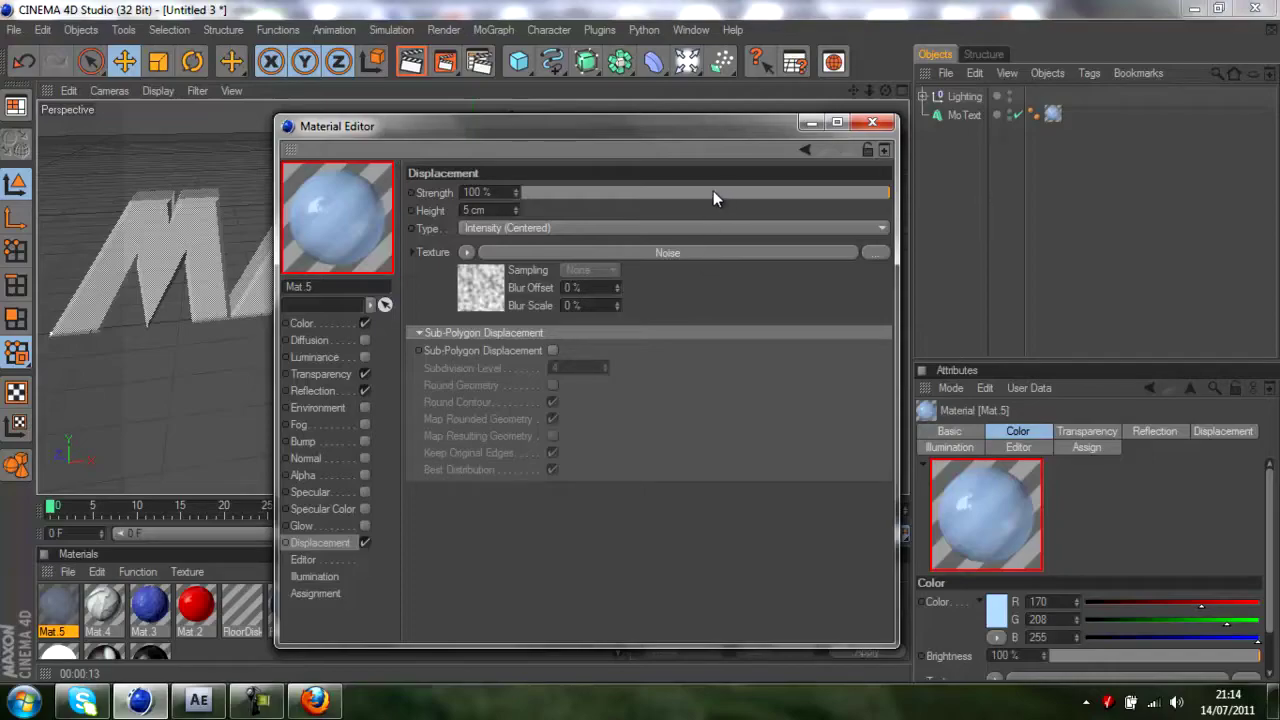
drag(713, 192, 696, 192)
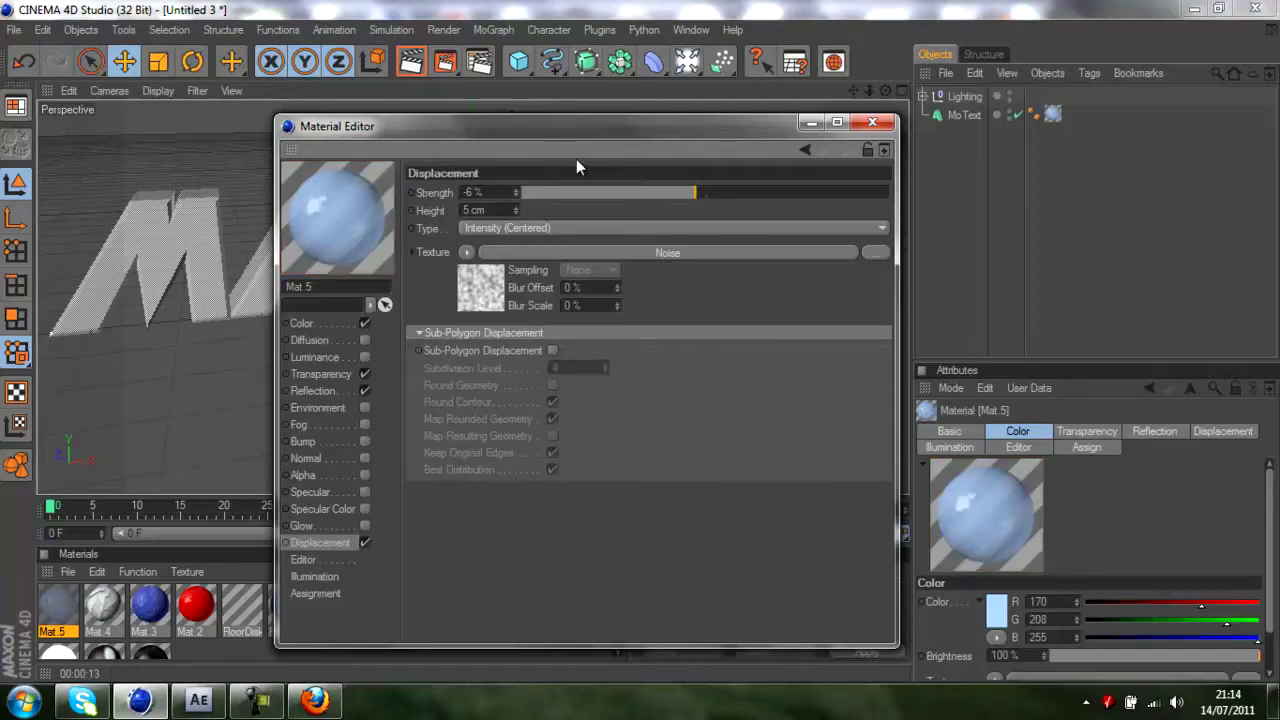
click(638, 192)
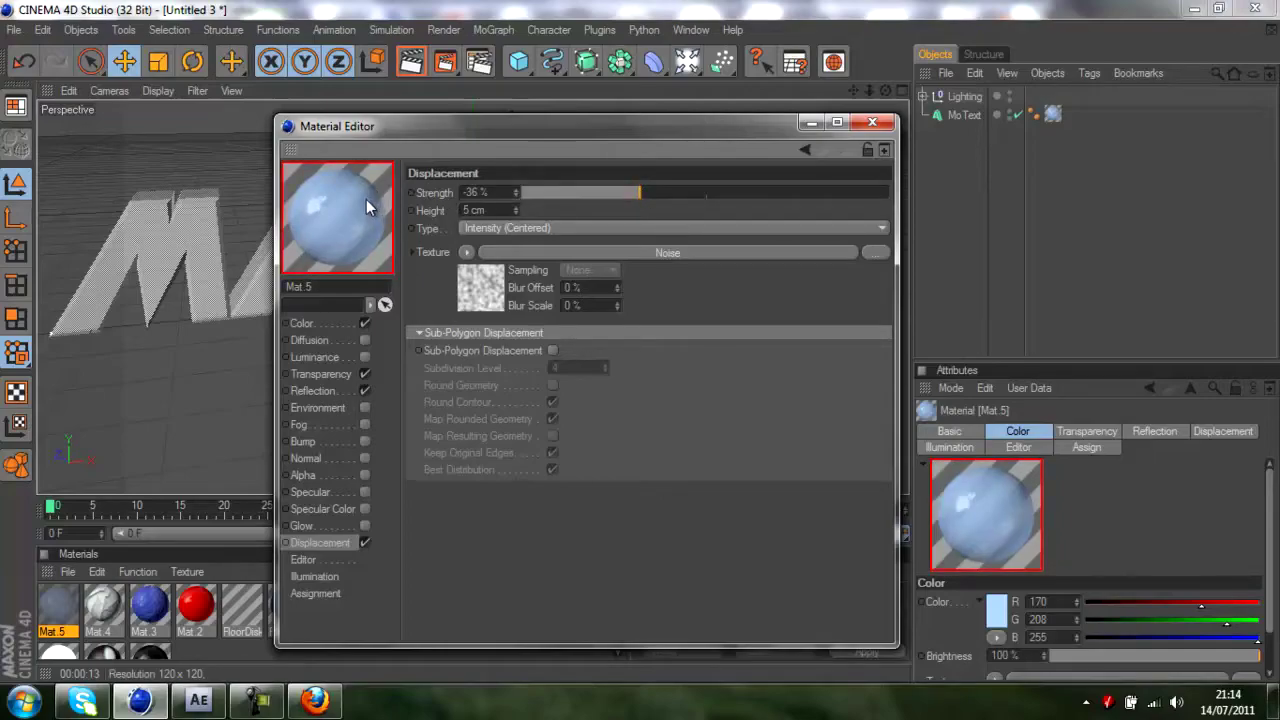
Switch MoText's texture tag projection to Cubic and start a test render of the viewport.
click(870, 124)
click(1052, 114)
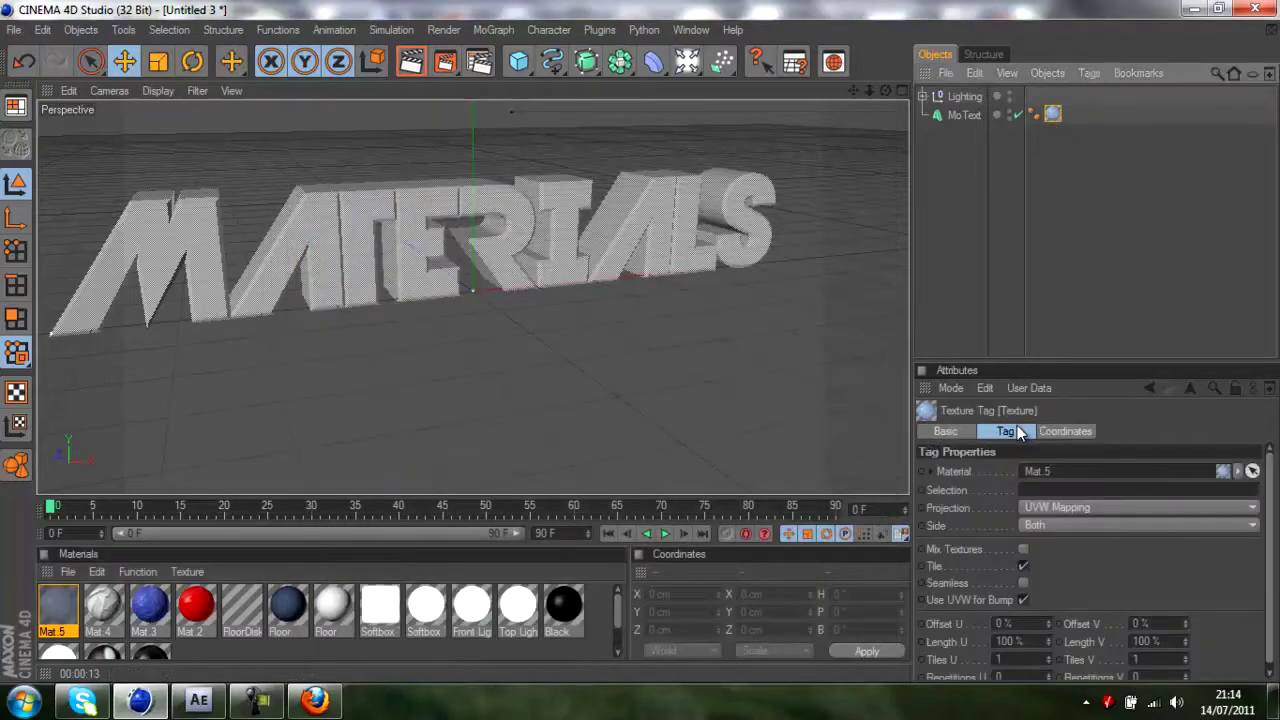
click(1046, 503)
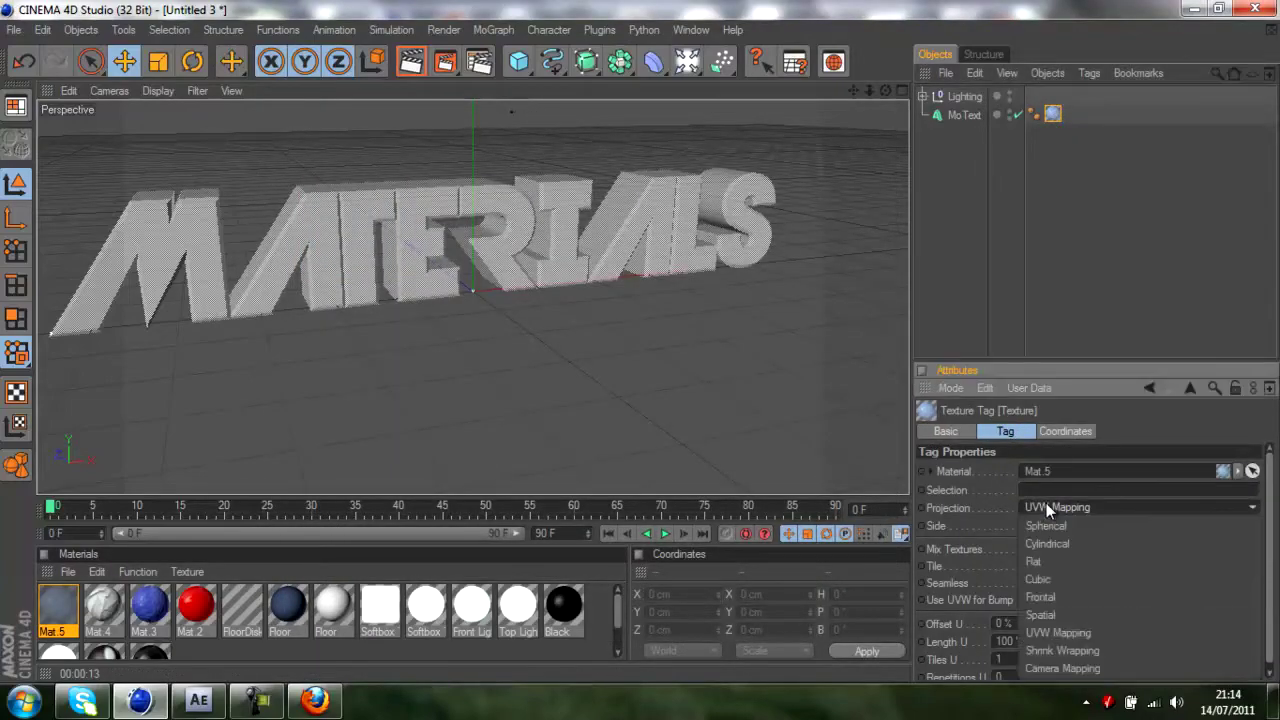
click(1065, 578)
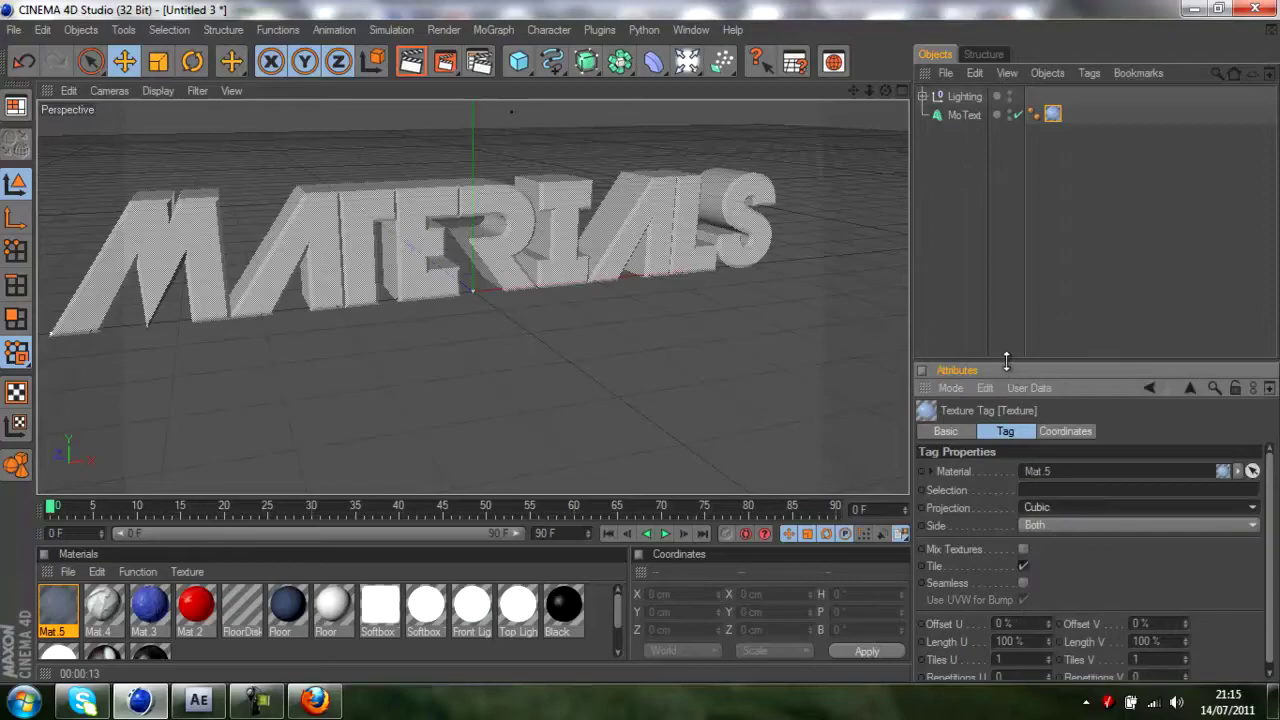
click(965, 256)
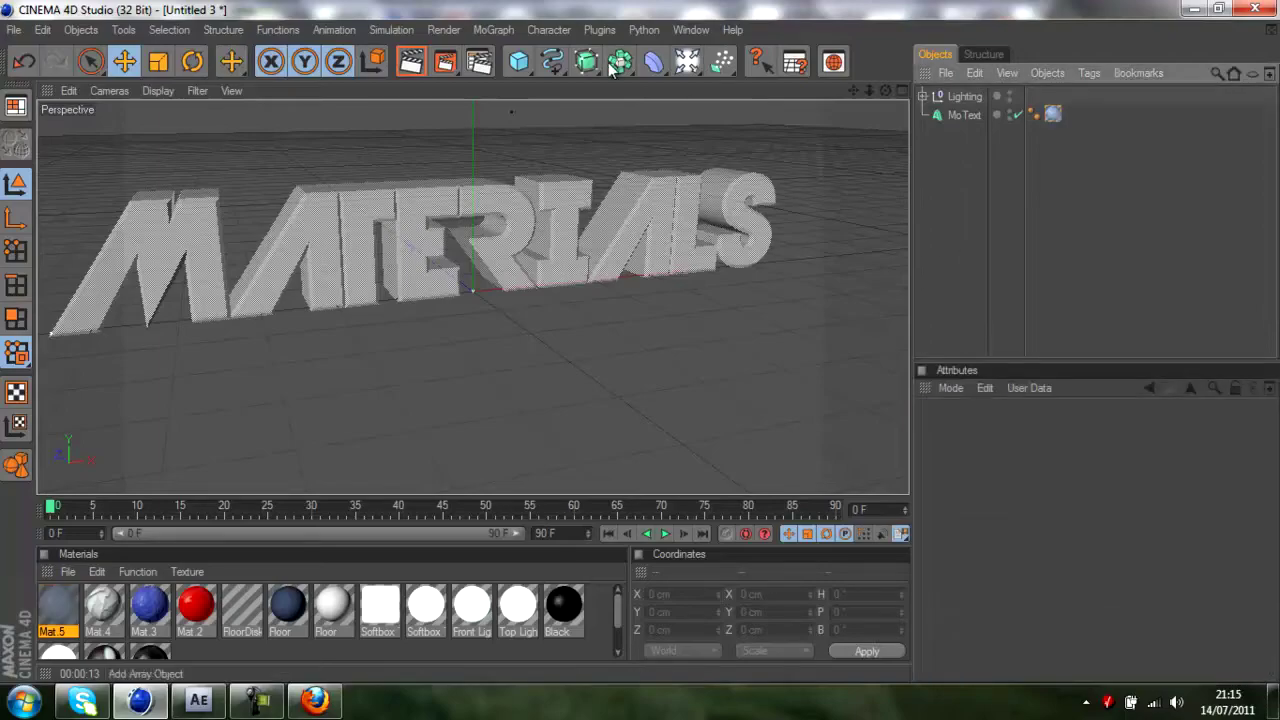
click(421, 69)
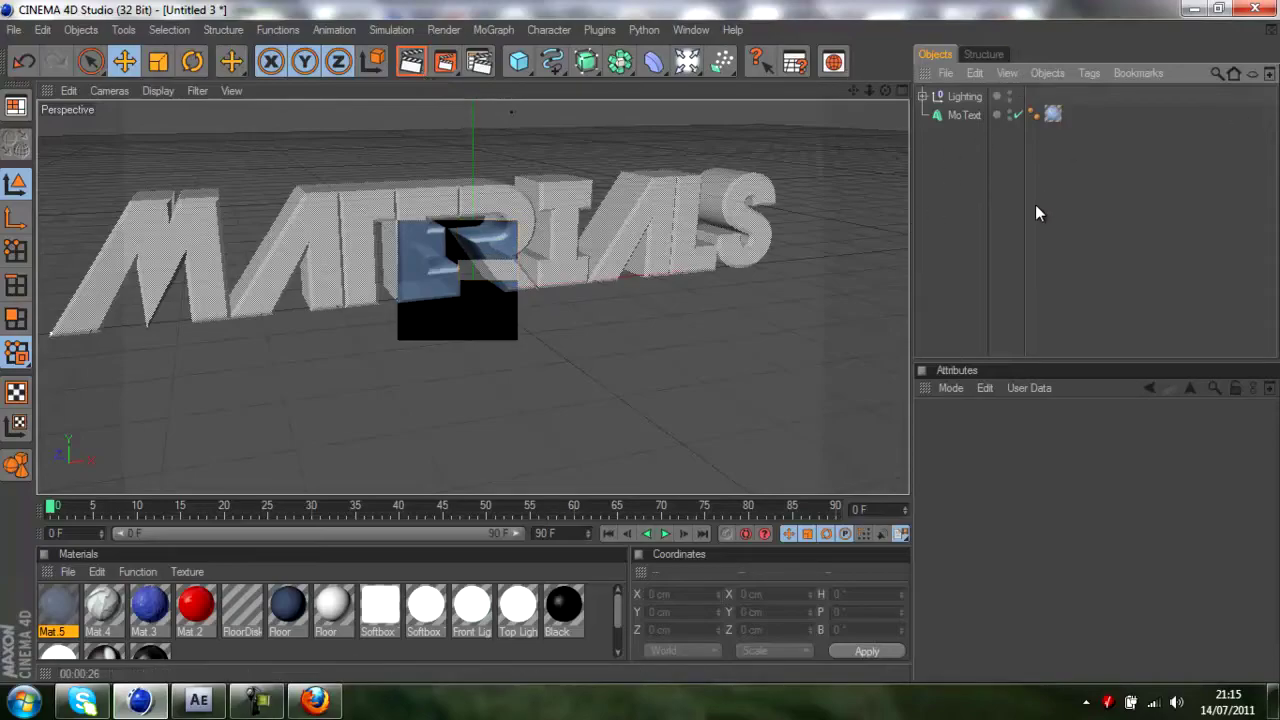
Drop Mat 4 onto MoText's texture tag, replacing Mat 5.
drag(102, 629, 1054, 118)
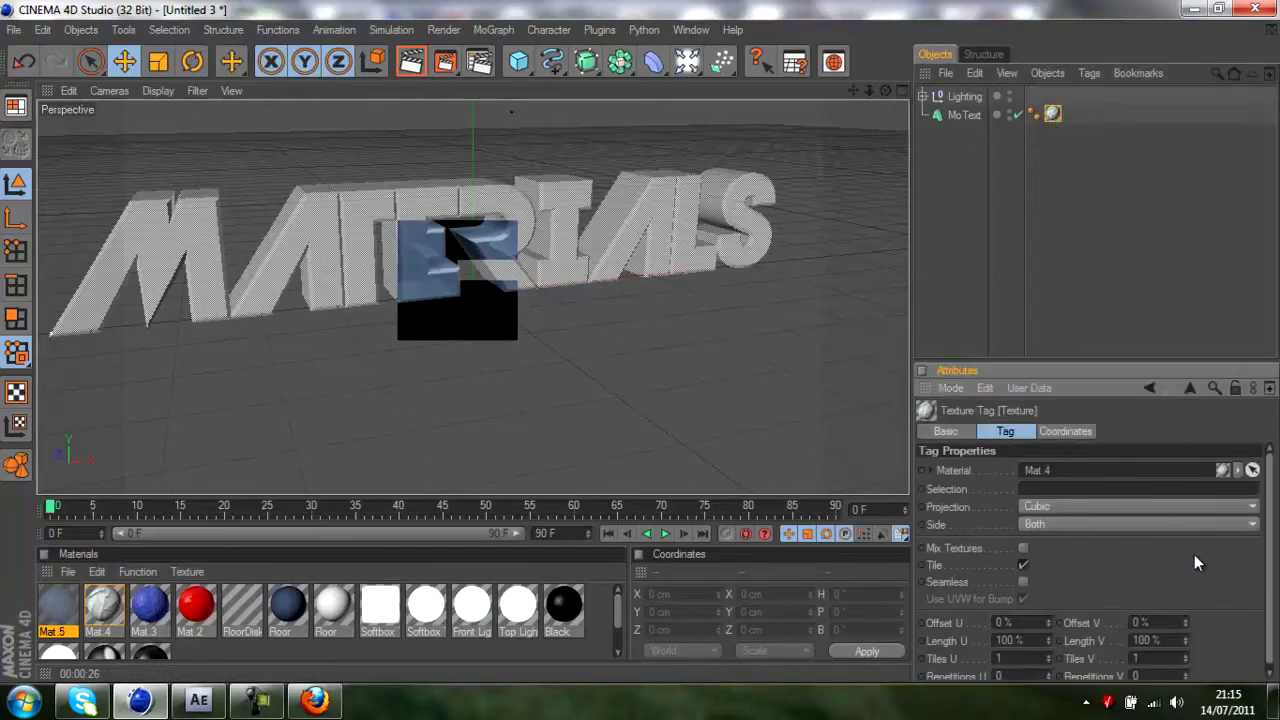
click(960, 160)
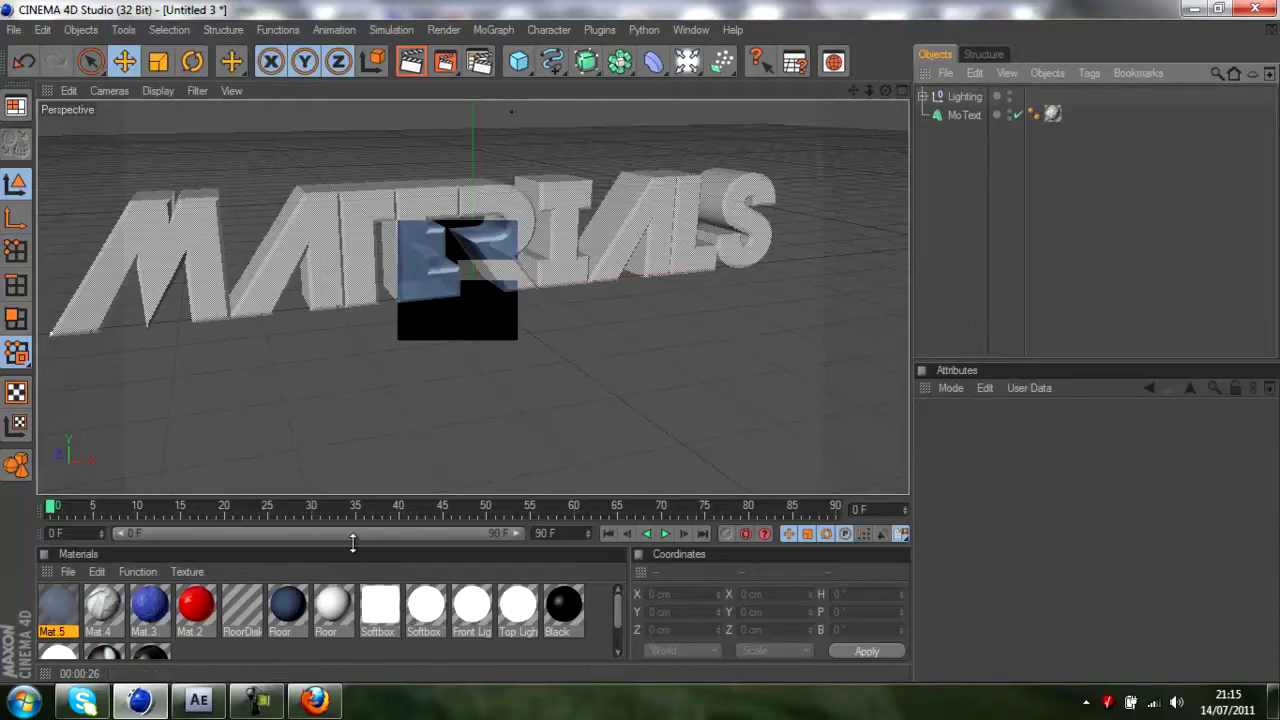
click(1050, 114)
click(975, 140)
Inspect the MoText object and its texture tag attributes to confirm Mat 4 is applied.
click(967, 119)
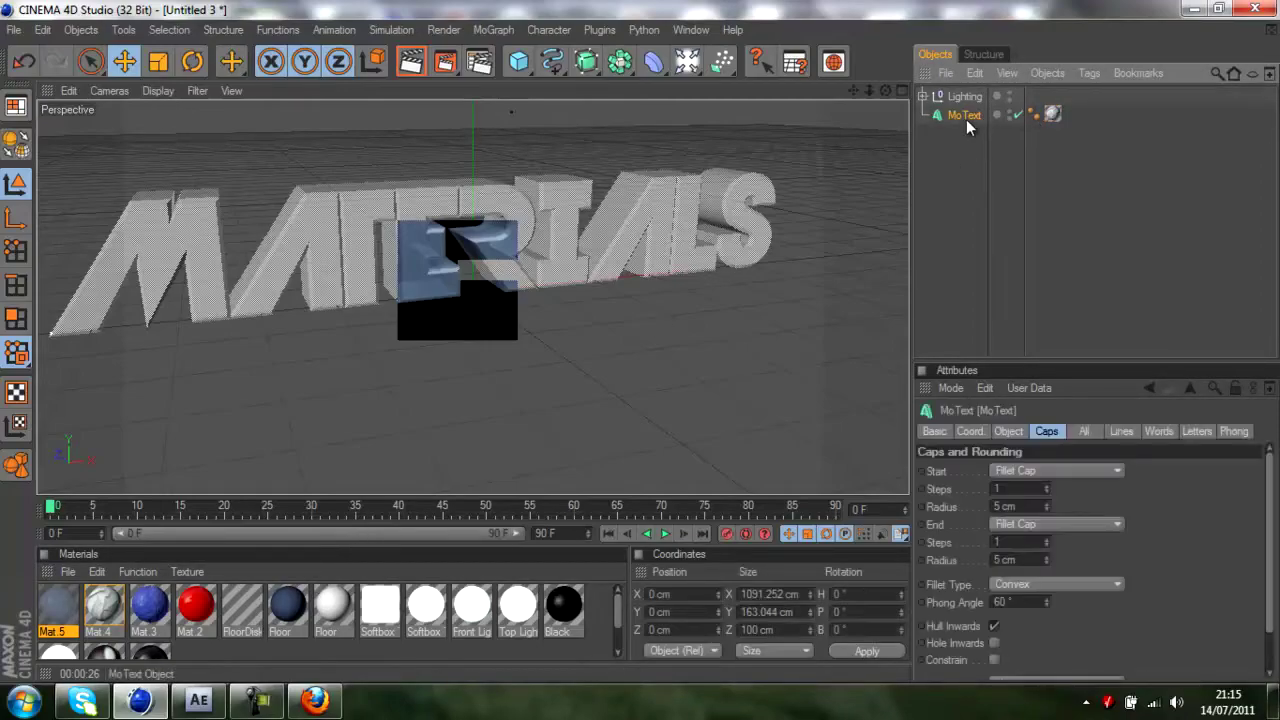
click(954, 226)
key(ctrl+a)
click(957, 225)
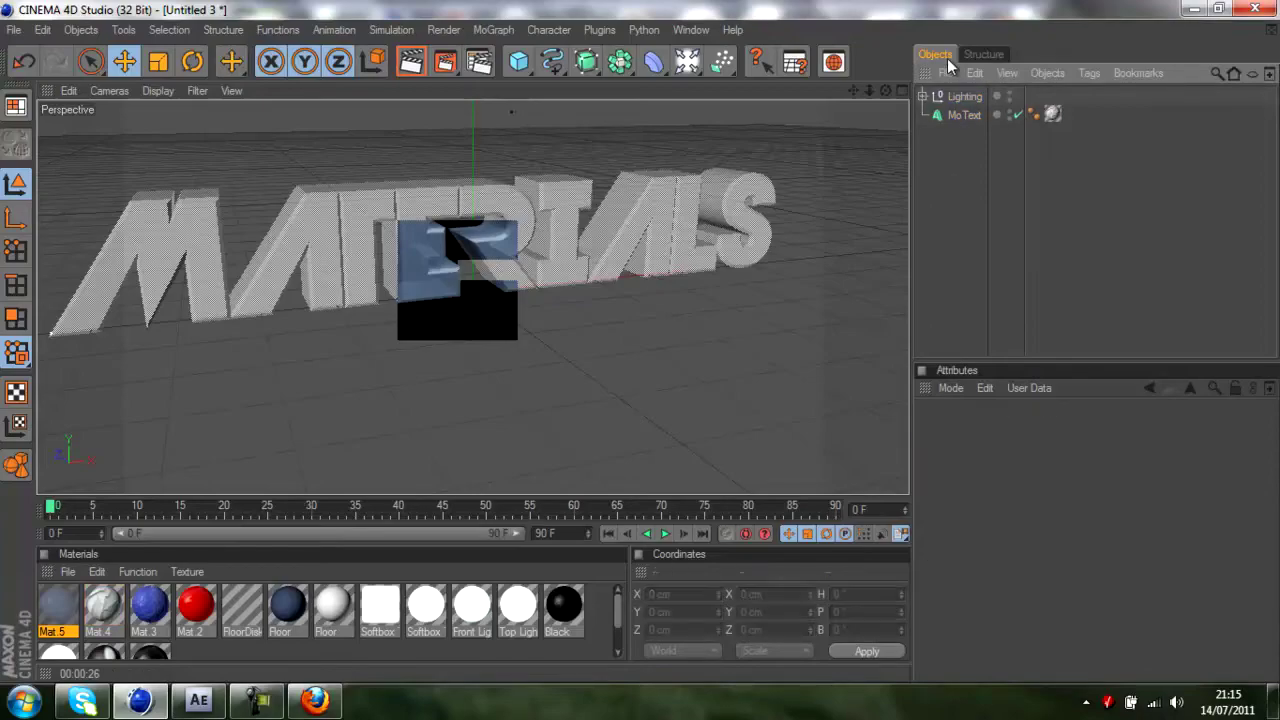
drag(957, 240, 950, 96)
click(965, 238)
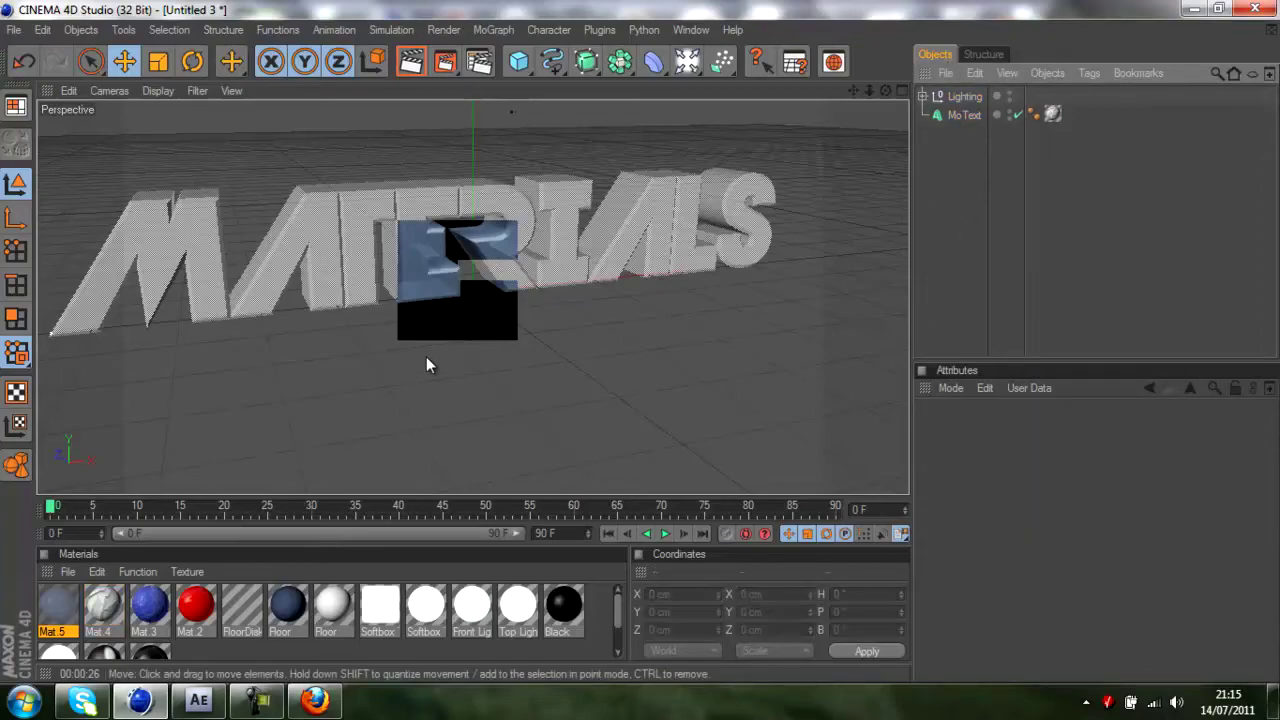
click(1052, 113)
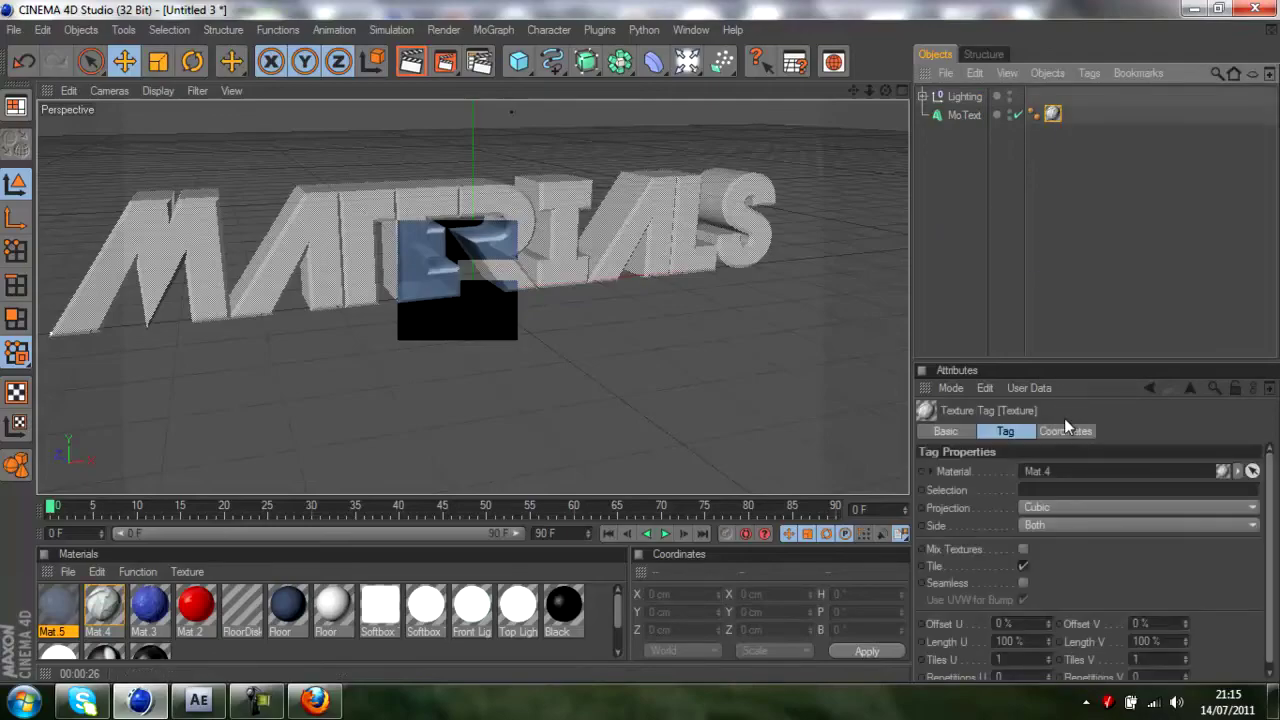
click(1041, 264)
click(778, 214)
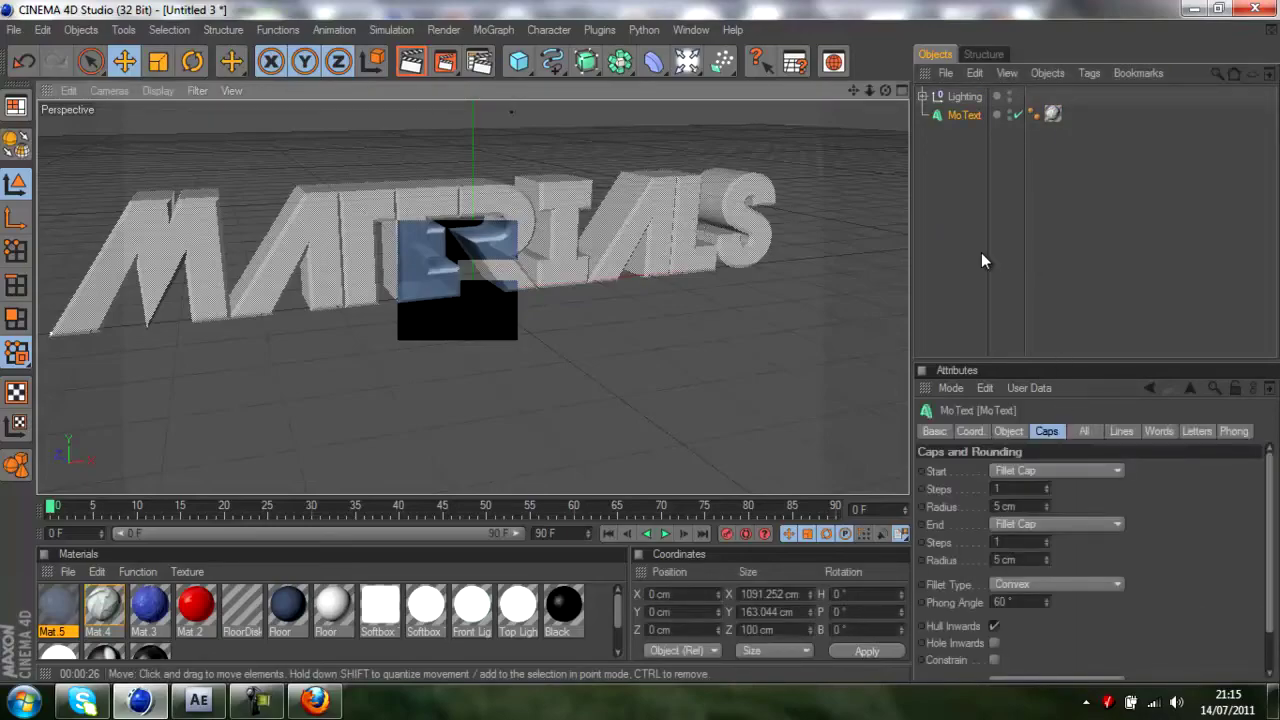
click(981, 252)
click(259, 700)
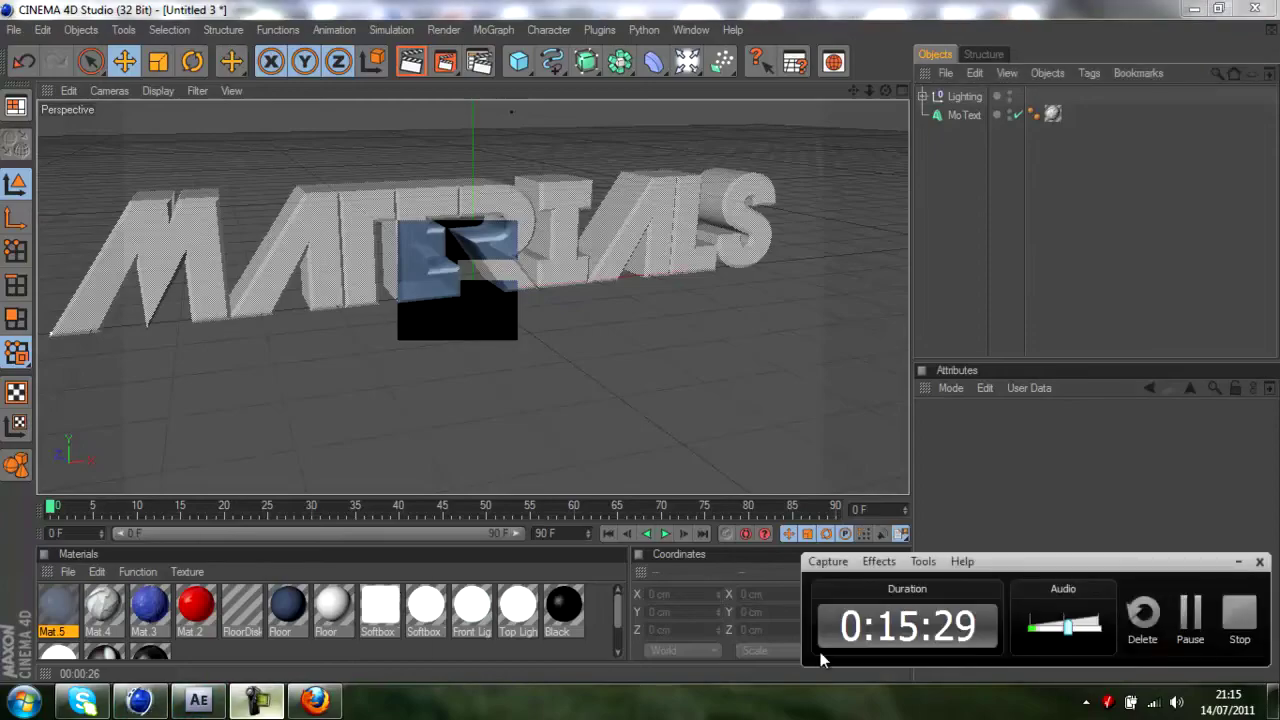